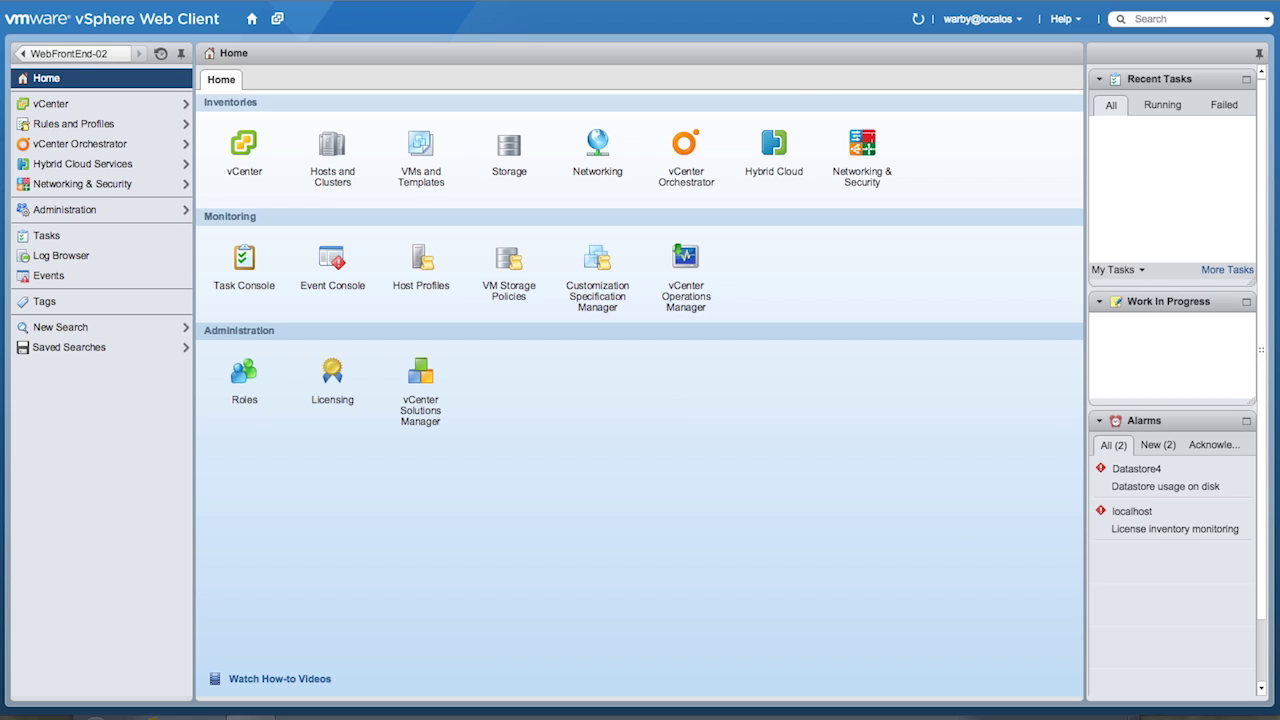
Review the NSX service definitions and the Palo Alto Networks service deployment under Networking & Security
click(140, 185)
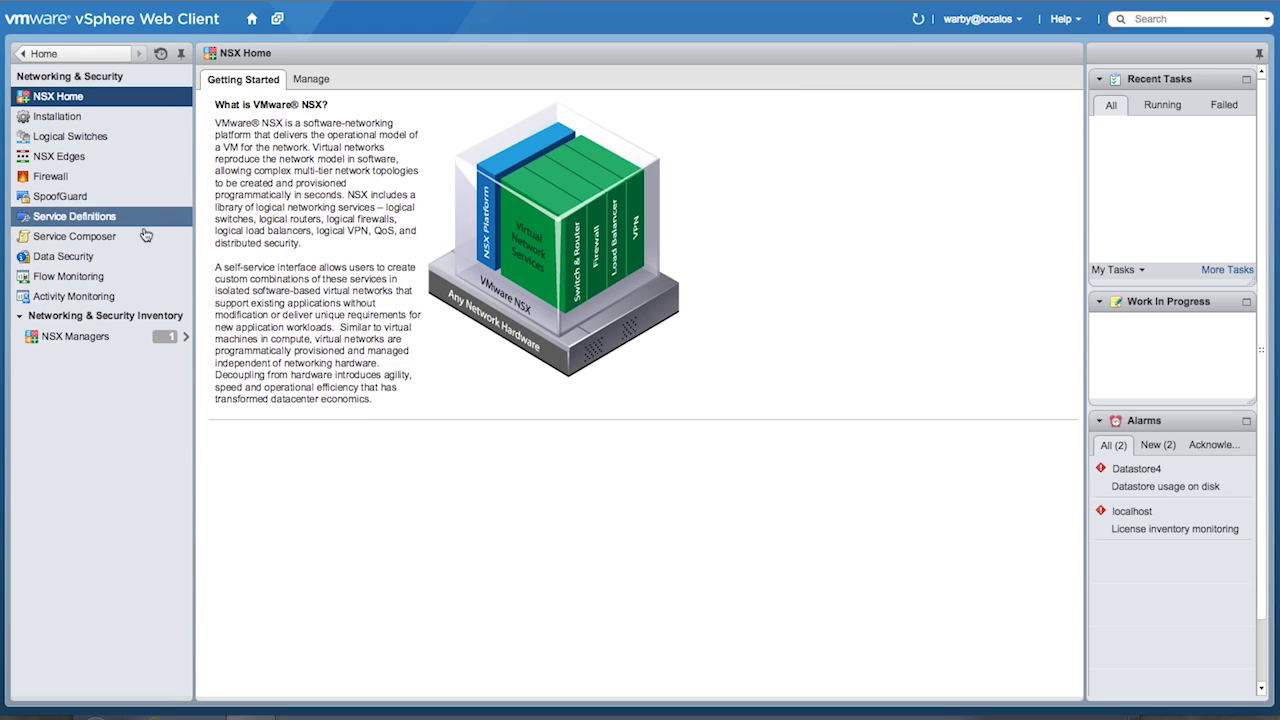
click(131, 222)
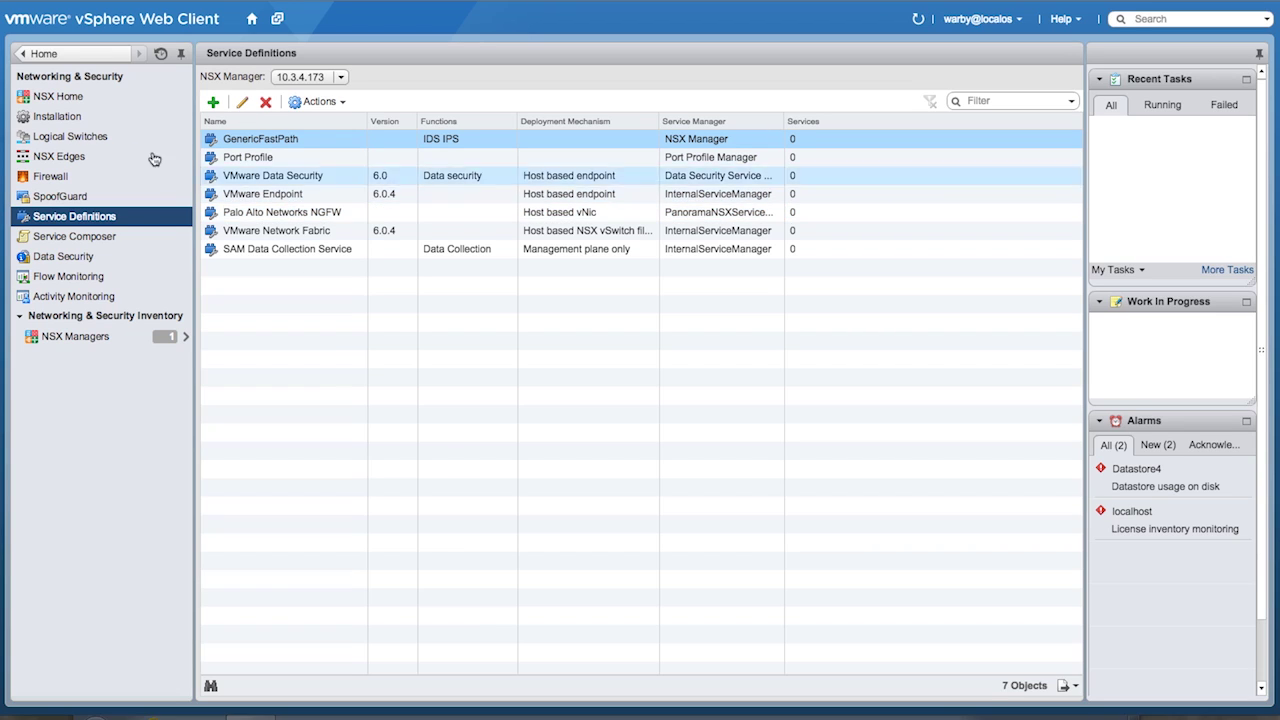
click(131, 118)
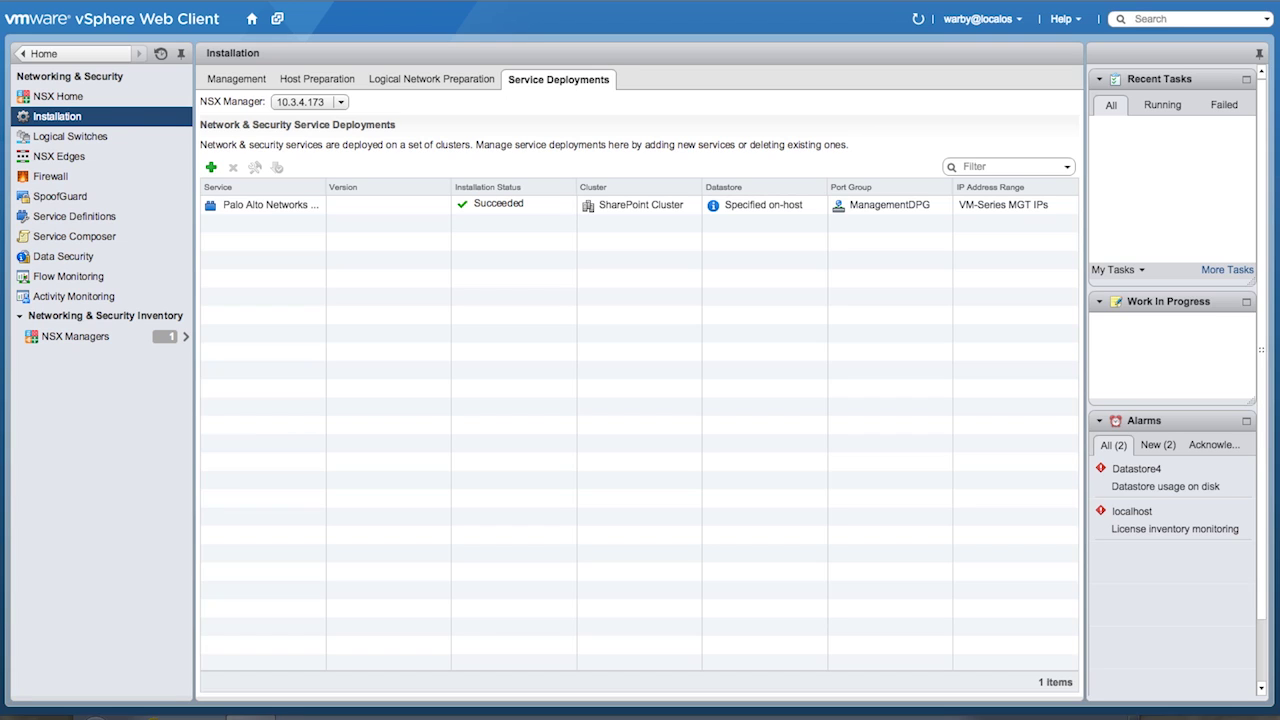
Open the WebFrontEnd-02 virtual machine's summary in the Hosts and Clusters inventory
click(252, 18)
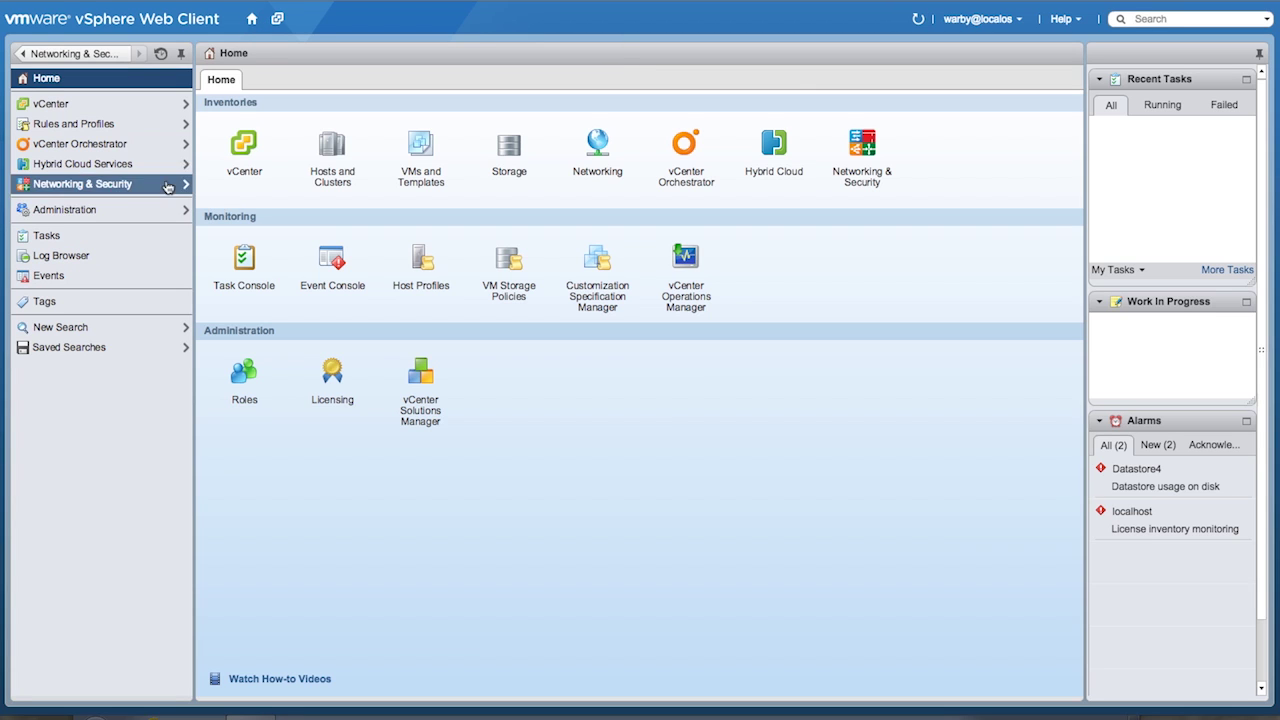
click(330, 152)
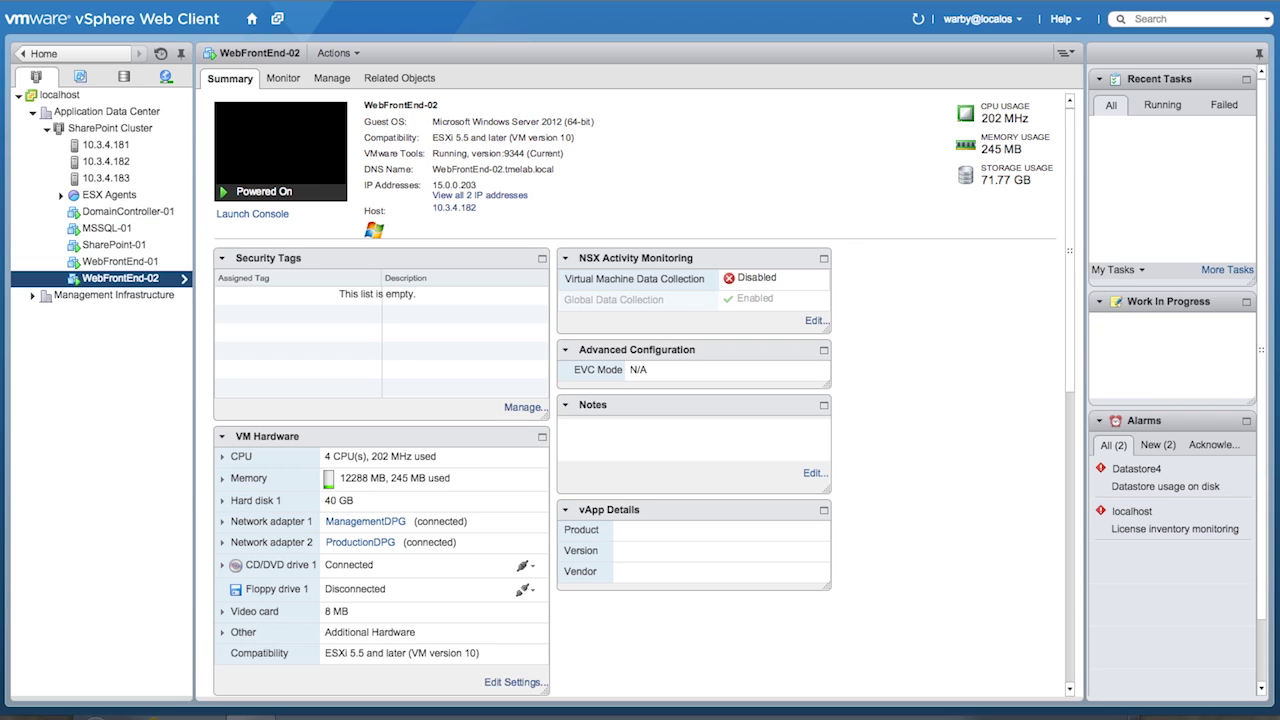
Show the NSX Service Composer's security groups and widen the Name column to read the full group names
click(252, 19)
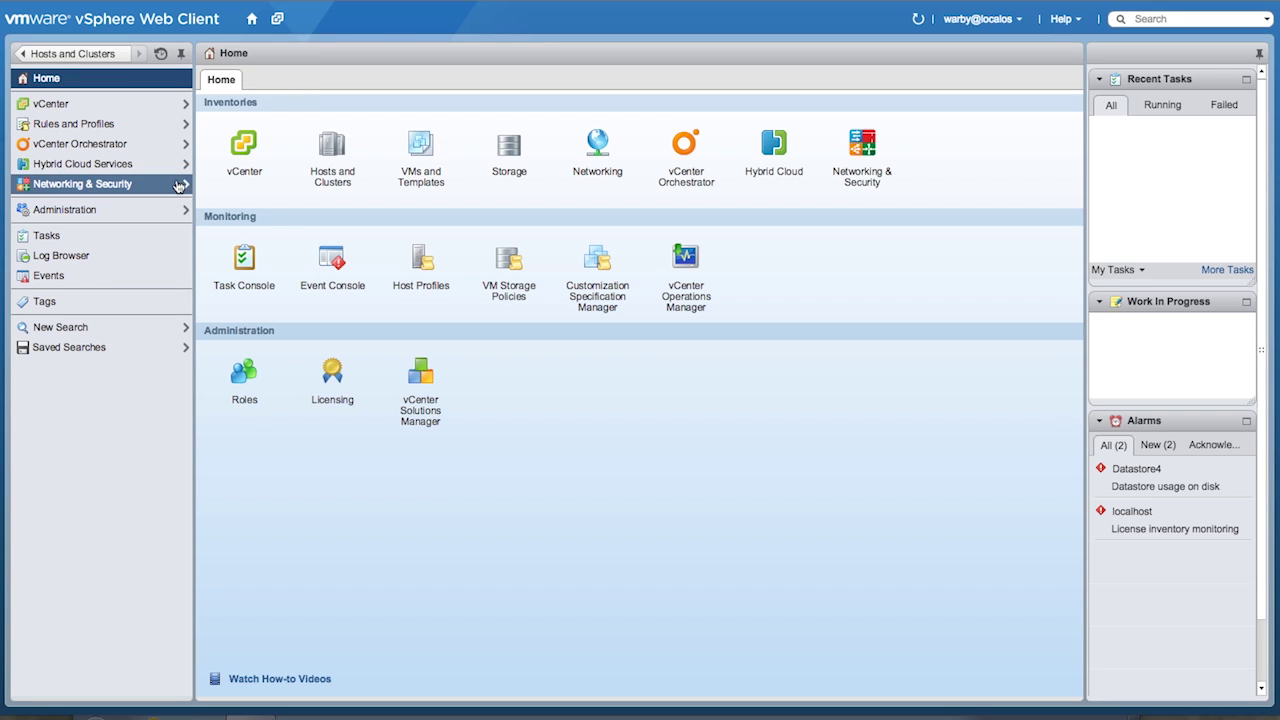
click(157, 188)
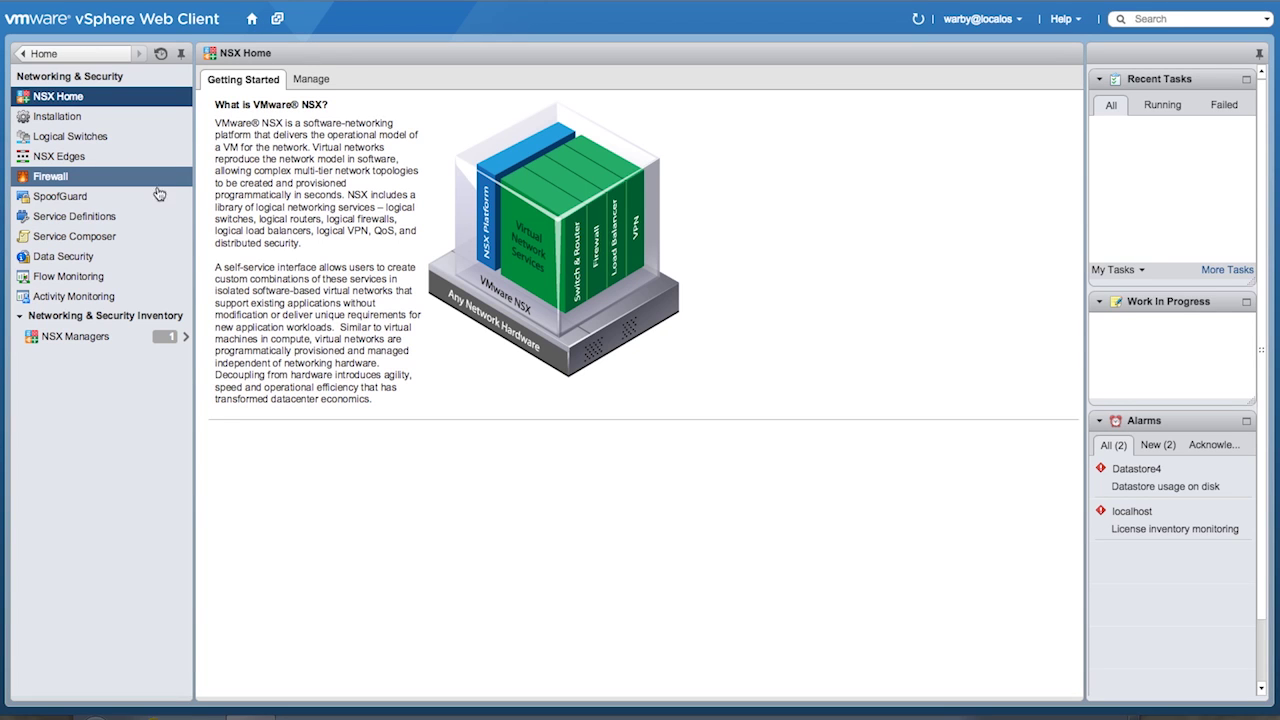
click(117, 238)
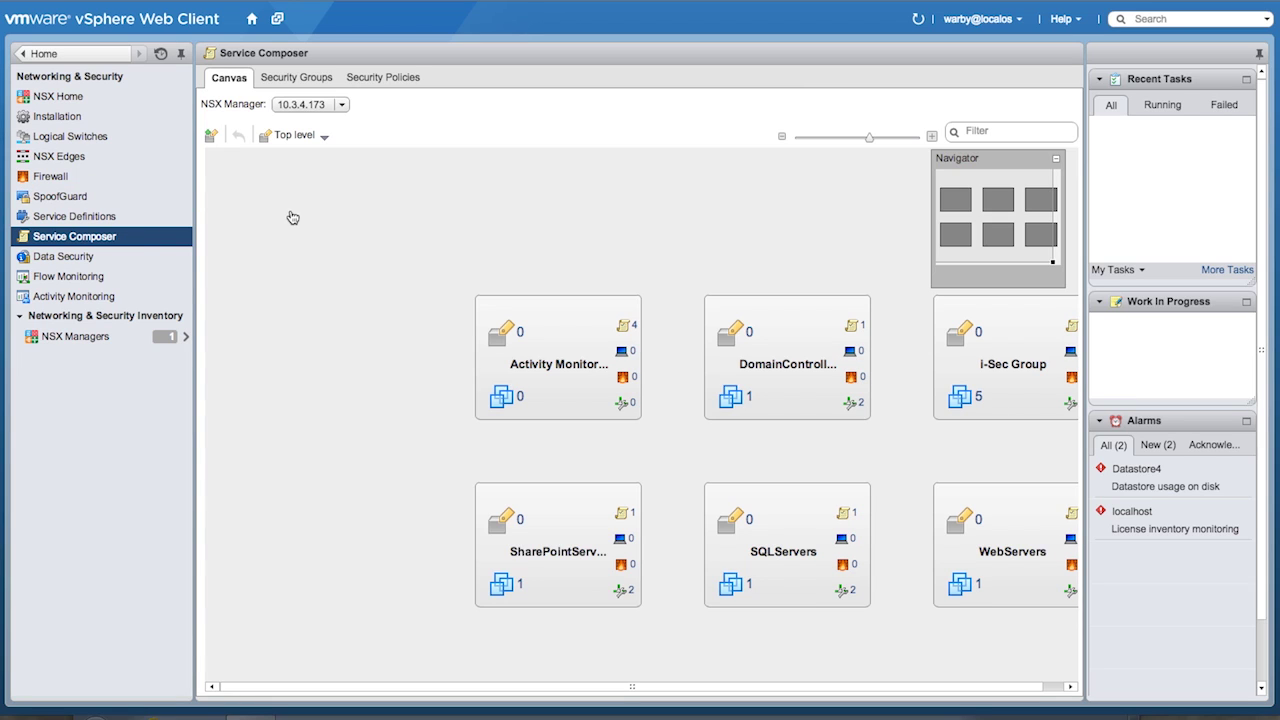
click(290, 79)
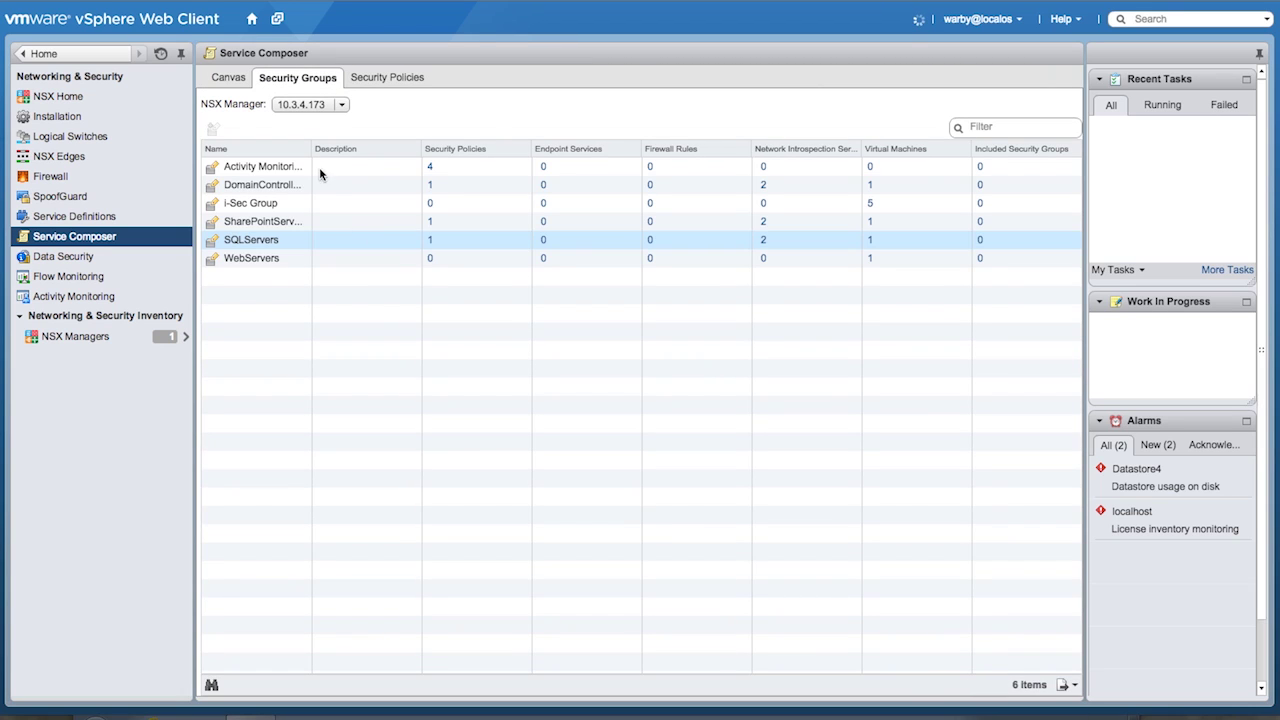
drag(310, 148, 347, 149)
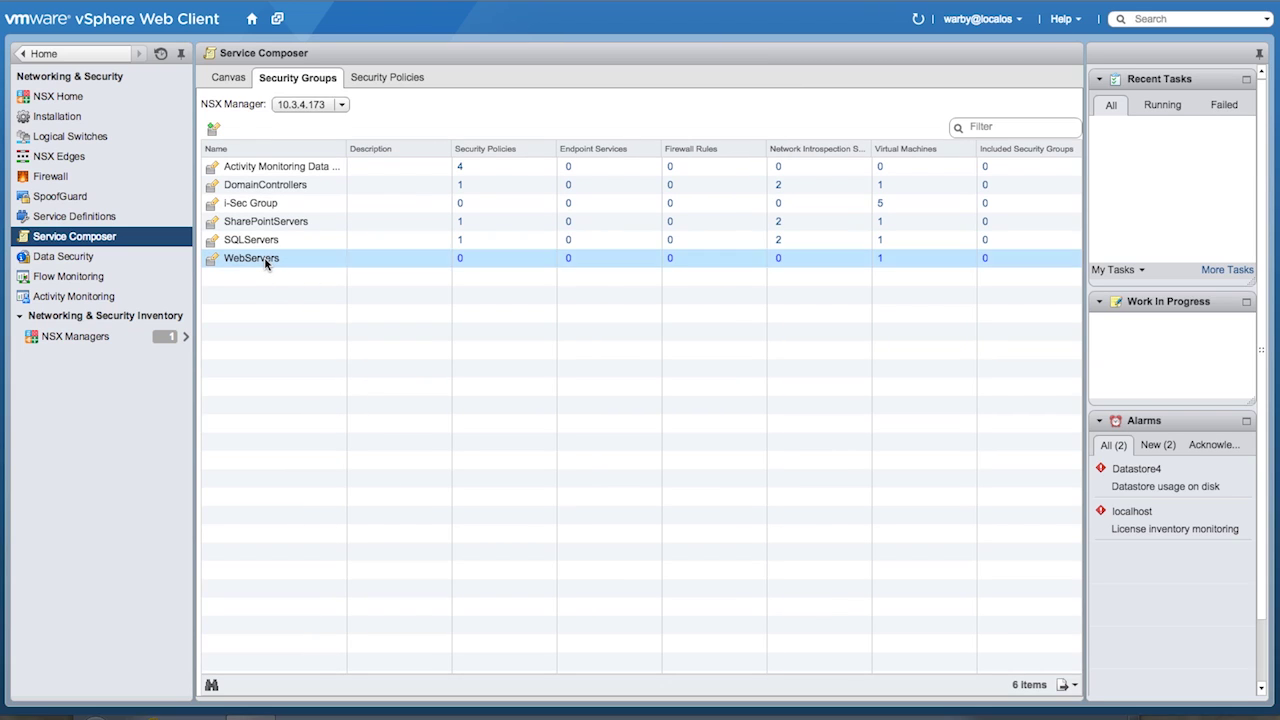
Examine the dynamic membership criteria of the WebServers security group and leave the editor without saving
click(266, 263)
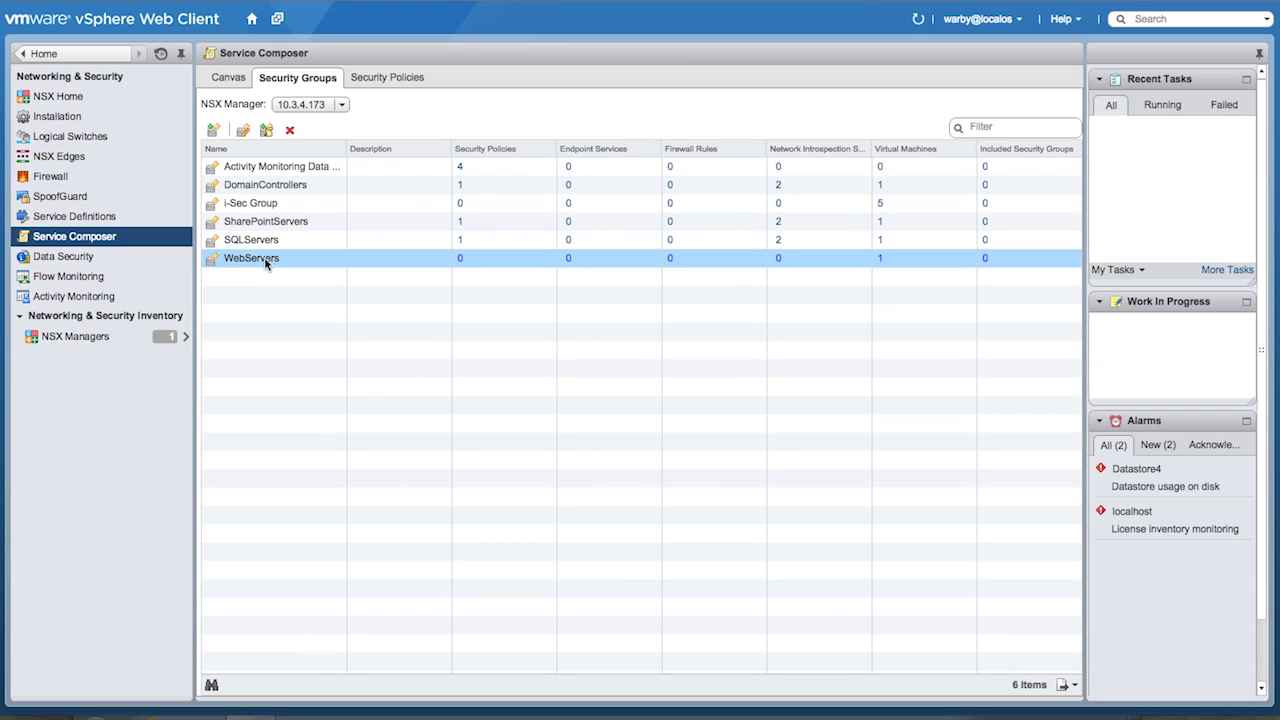
click(243, 131)
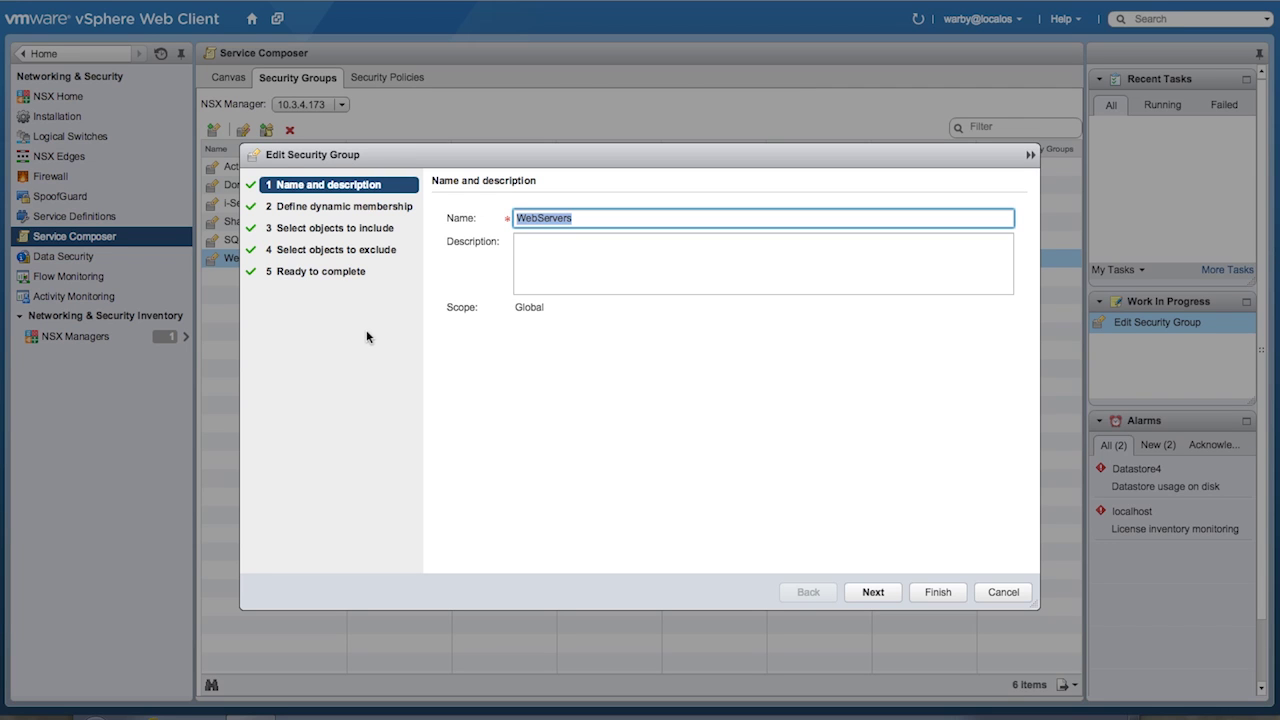
click(368, 208)
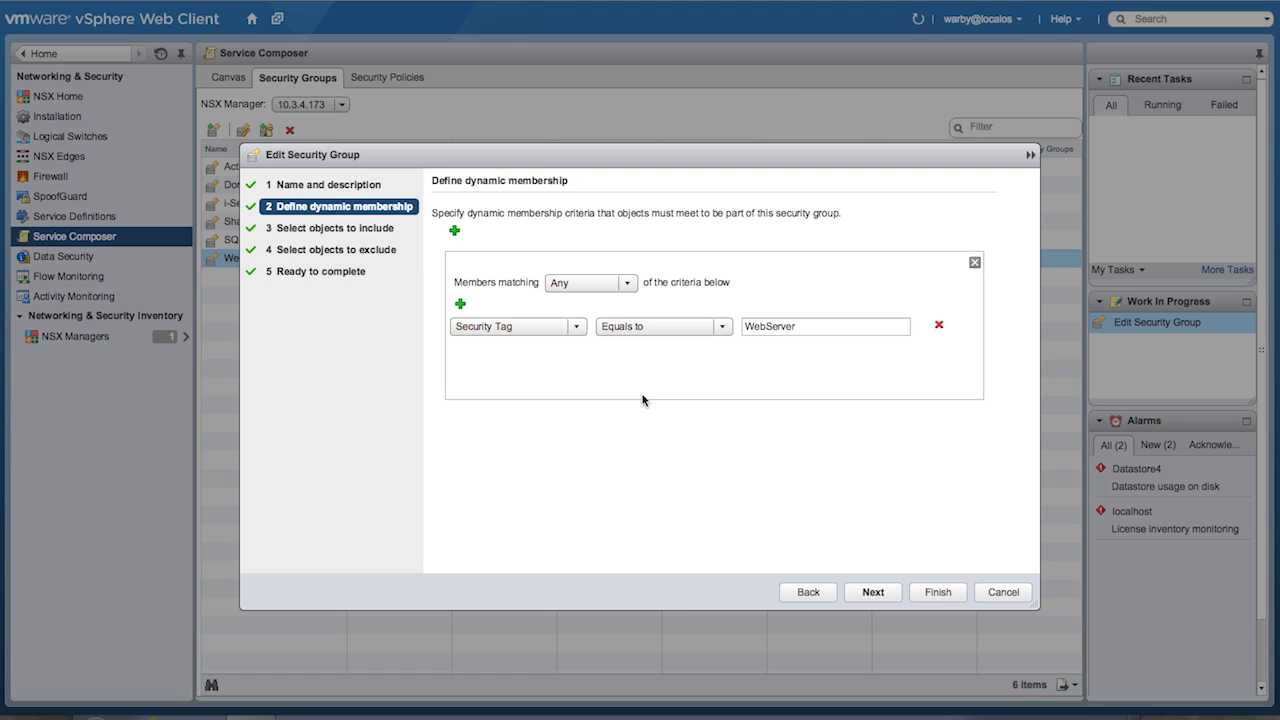
click(1001, 593)
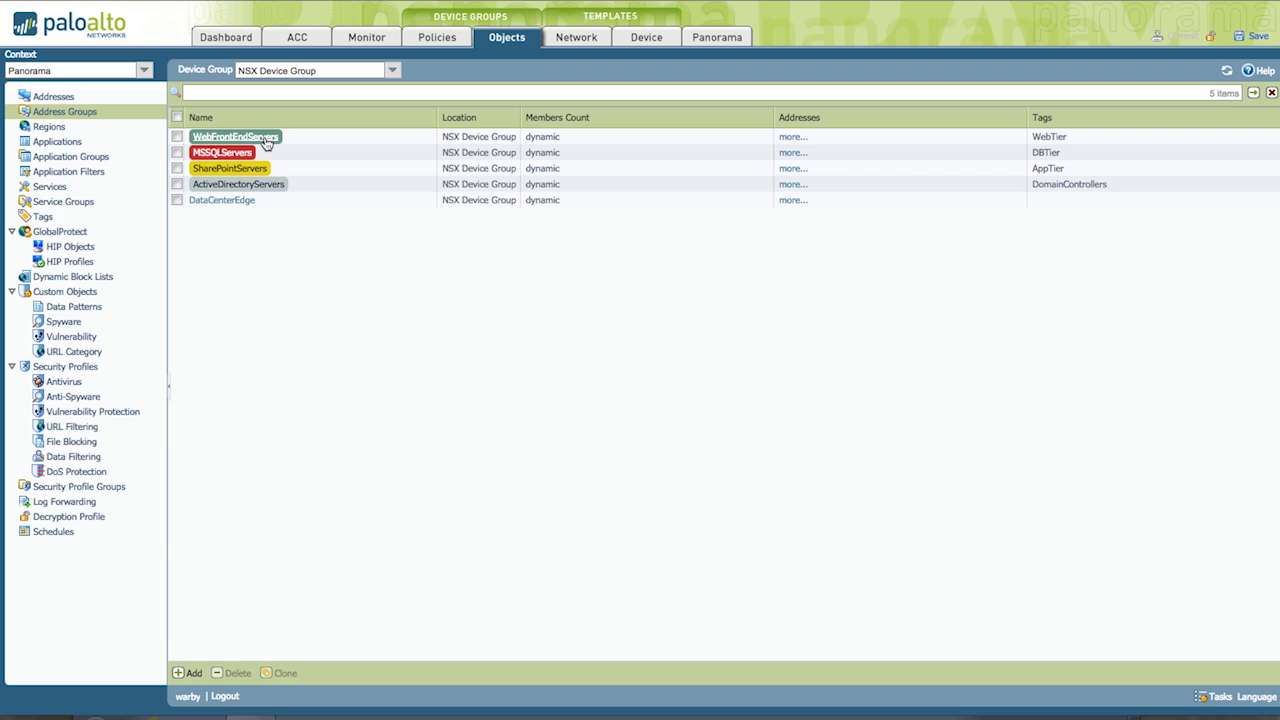
In Panorama, examine the WebFrontEndServers address group's match criteria without changing them, and view its registered addresses
click(266, 141)
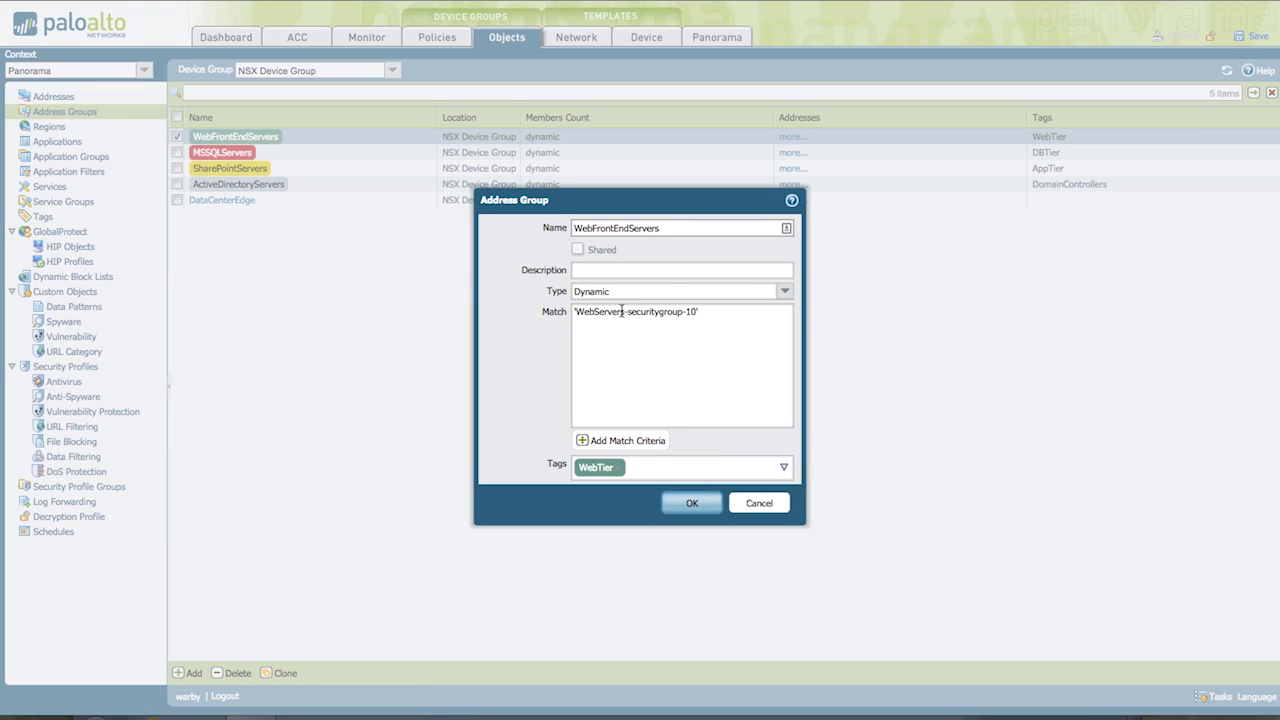
click(617, 443)
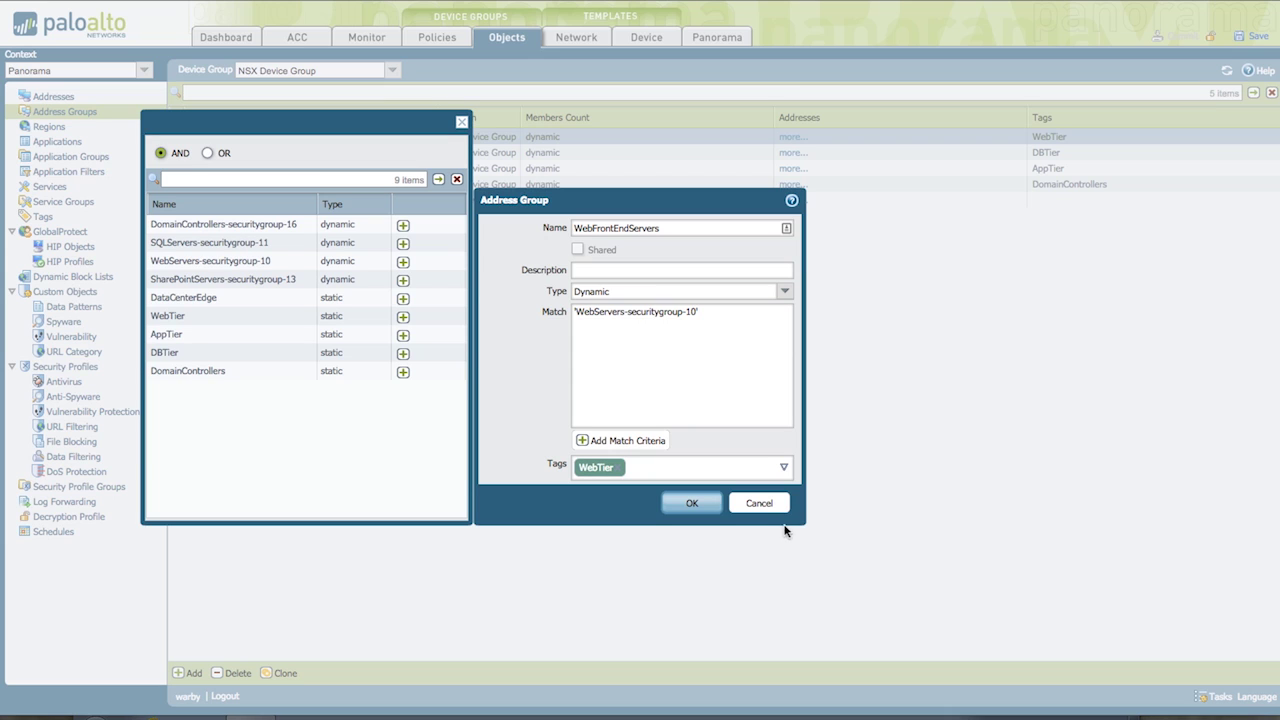
click(758, 504)
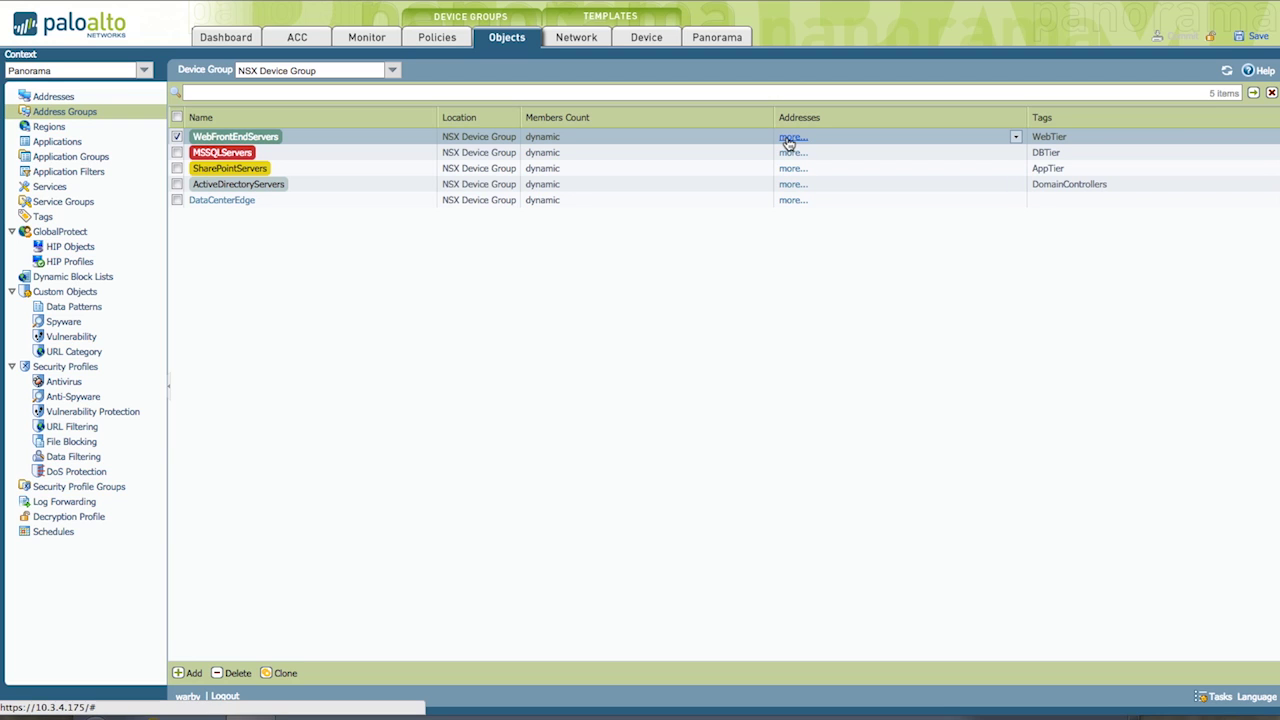
click(789, 140)
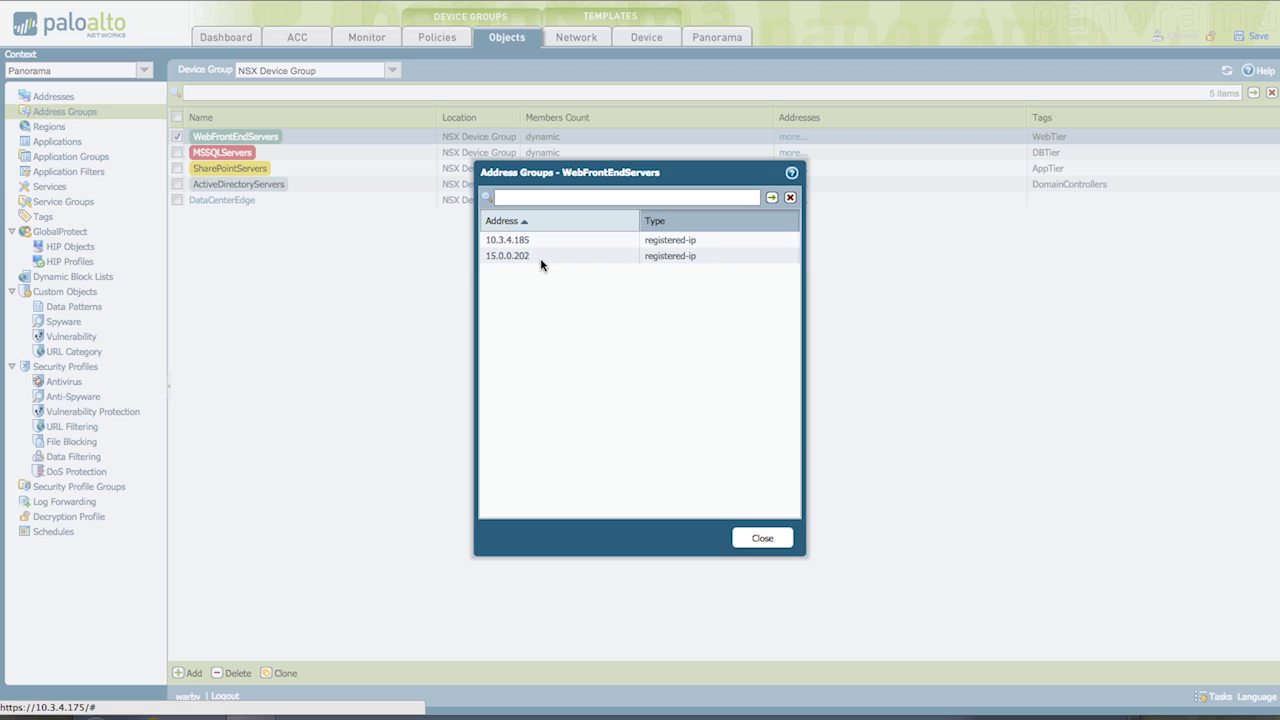
click(762, 540)
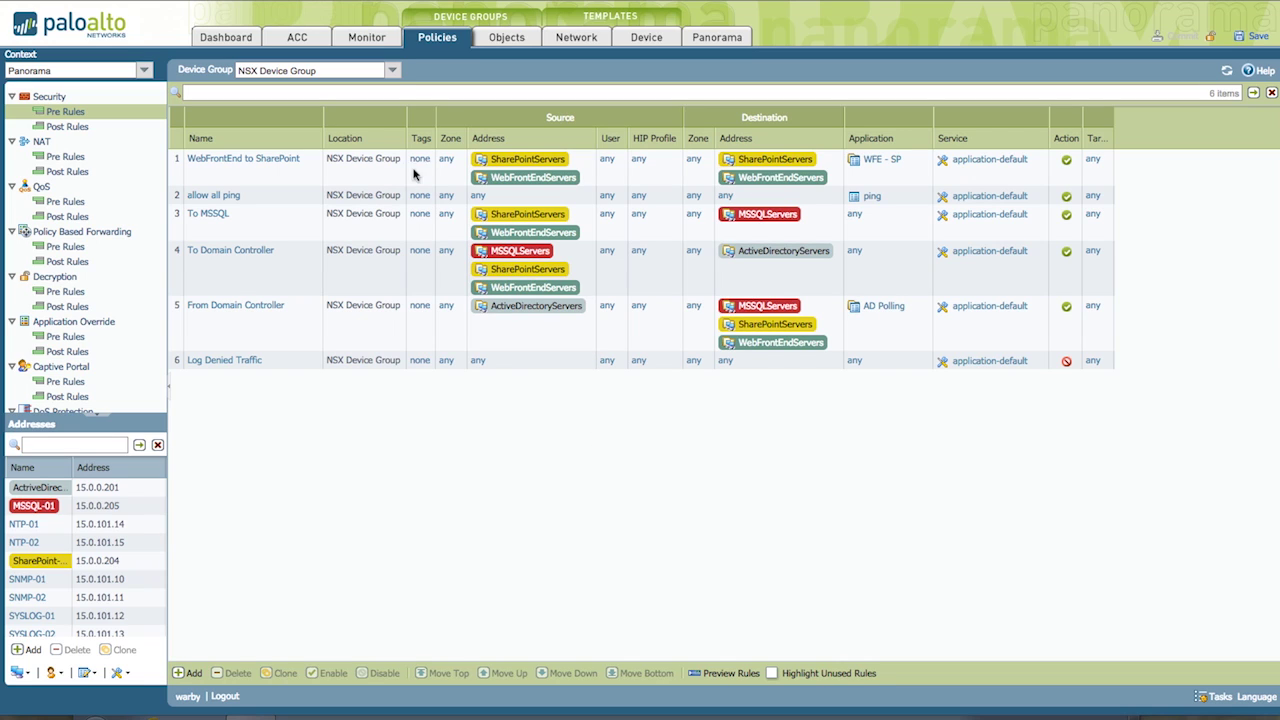
Check which device groups are available for the security pre-rules, keeping NSX Device Group selected
click(393, 74)
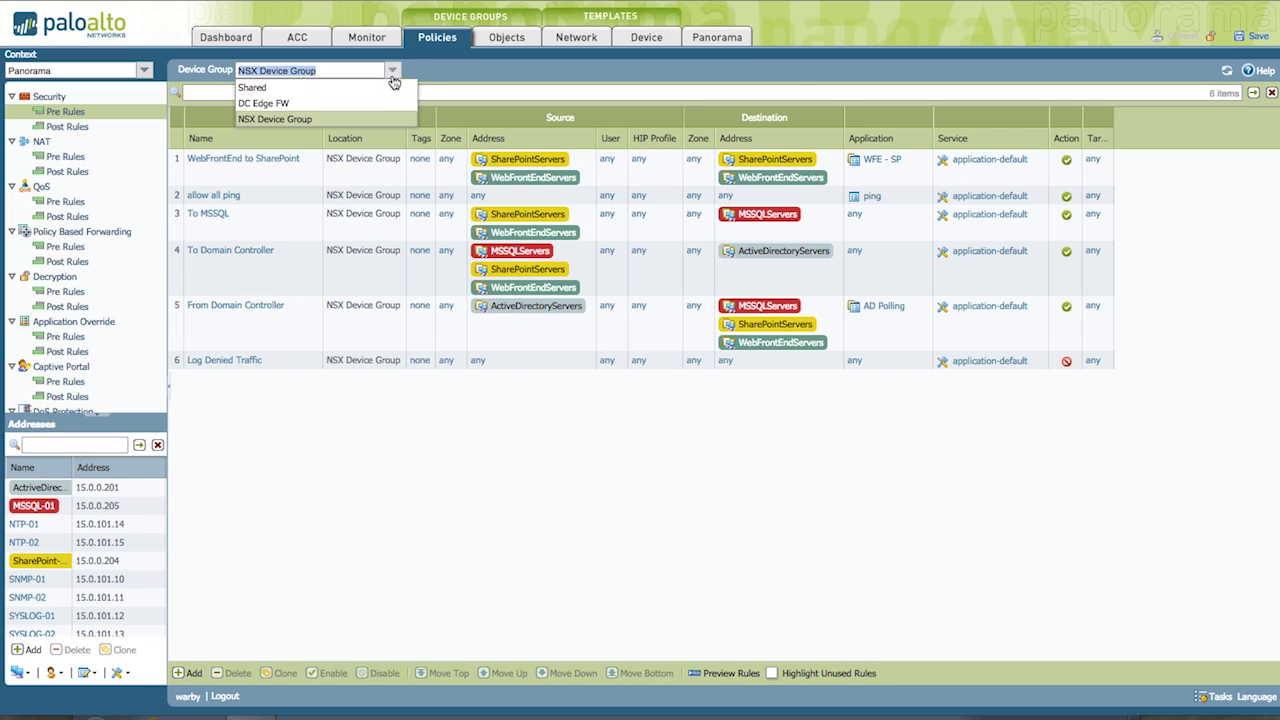
click(366, 473)
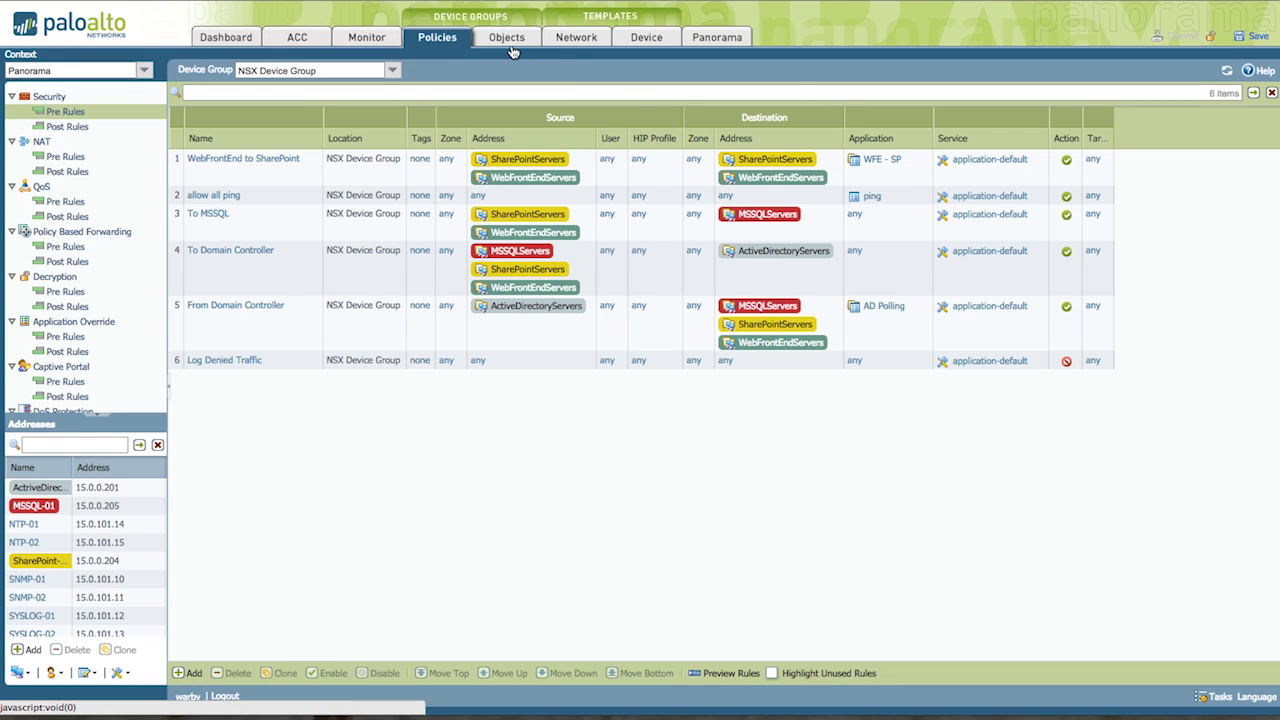
Return to the address groups and check the member addresses of WebFrontEndServers again
click(510, 40)
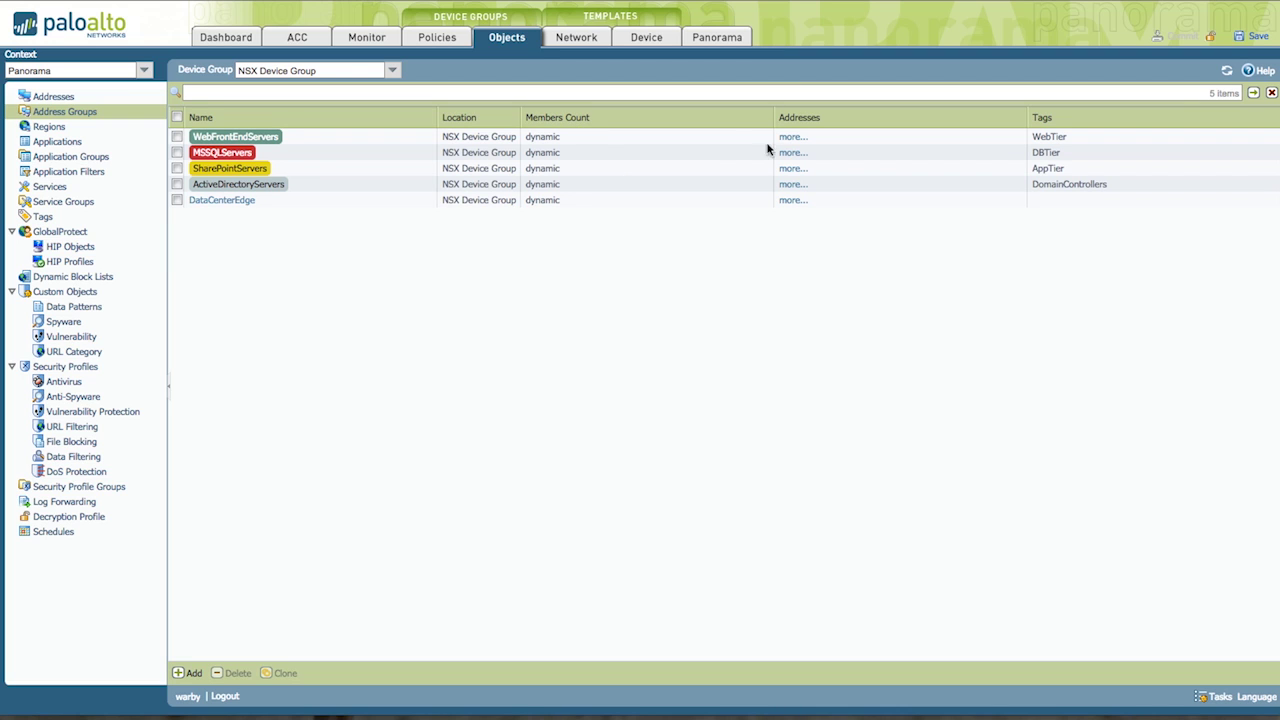
click(791, 139)
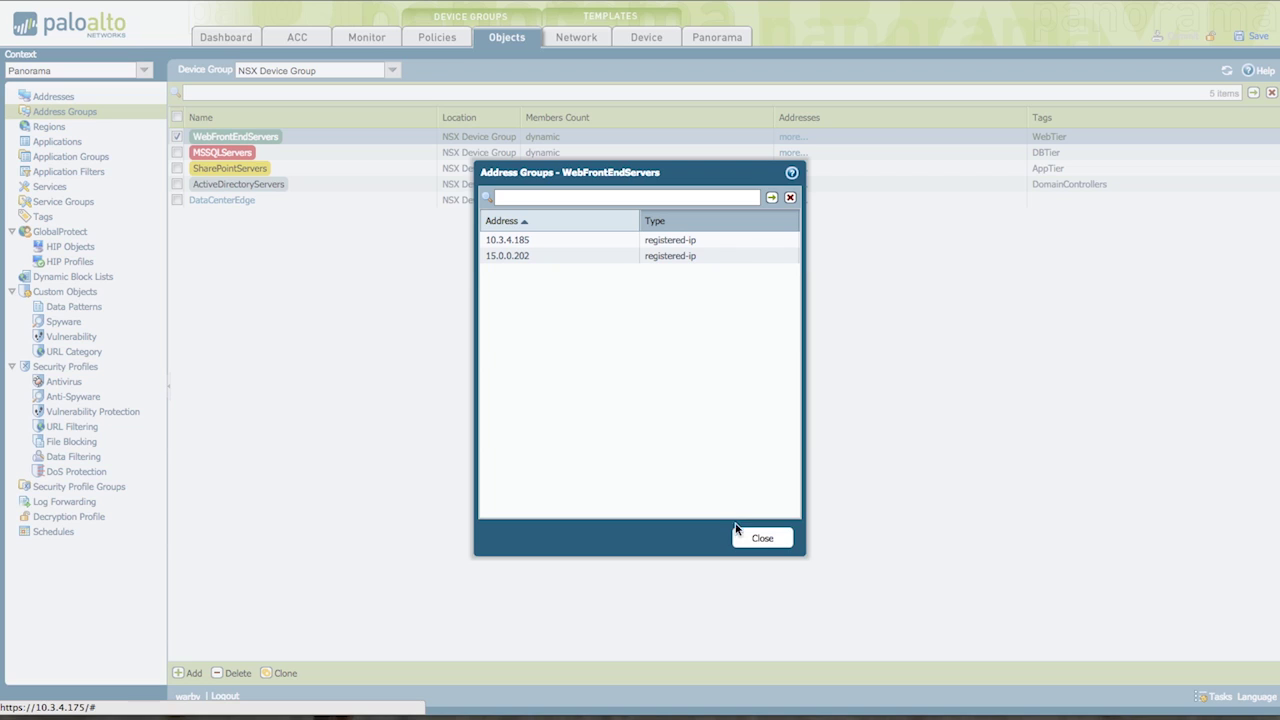
click(763, 538)
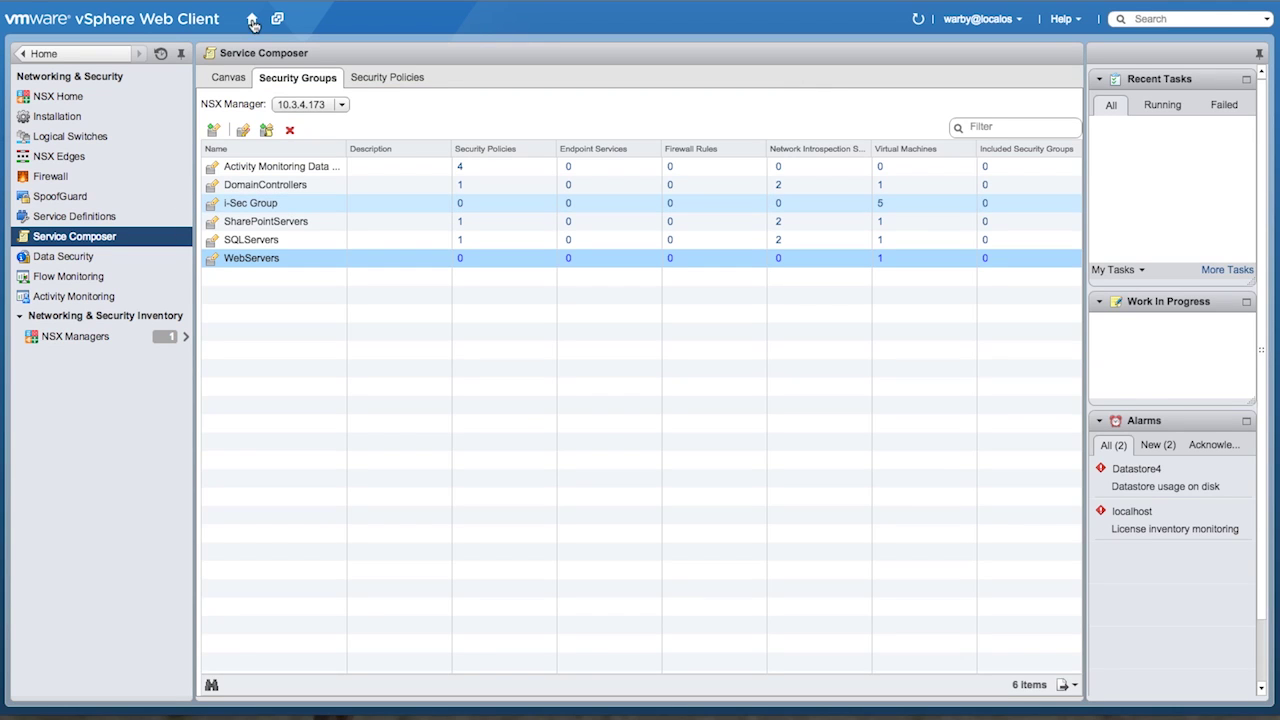
Switch to the vSphere Web Client and view all IP addresses of the WebFrontEnd-01 virtual machine
click(253, 22)
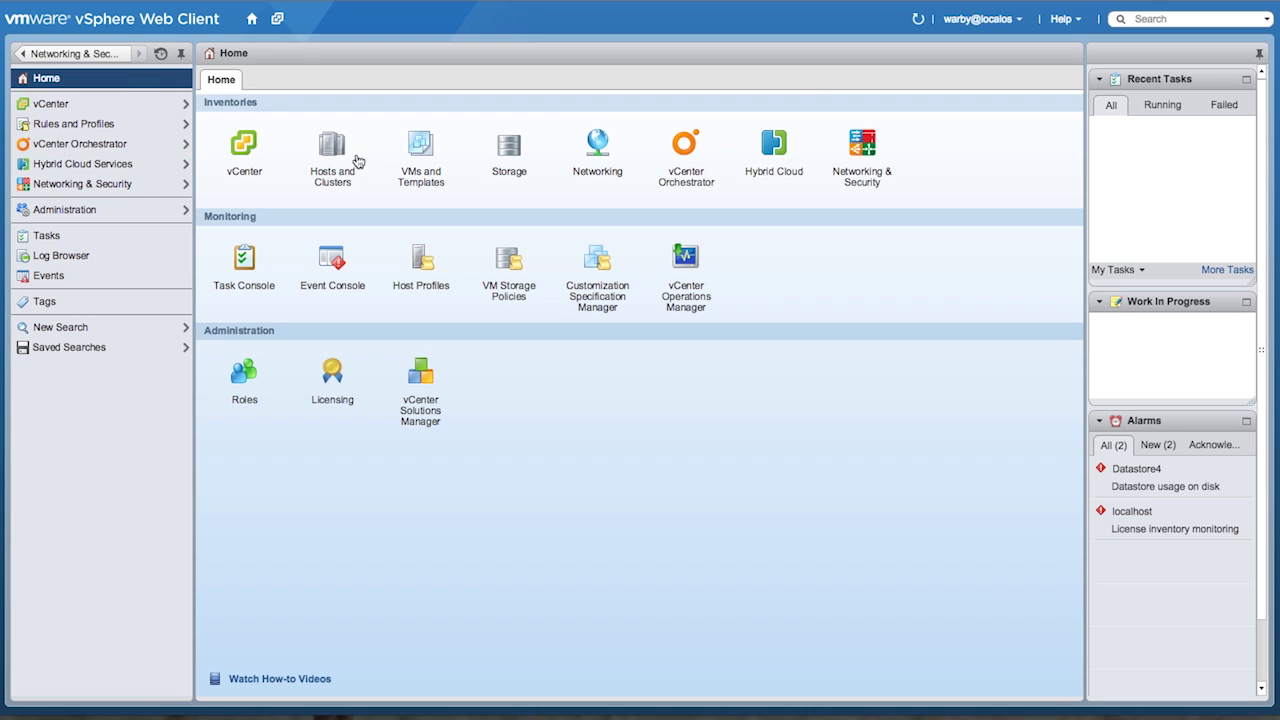
click(357, 161)
click(120, 261)
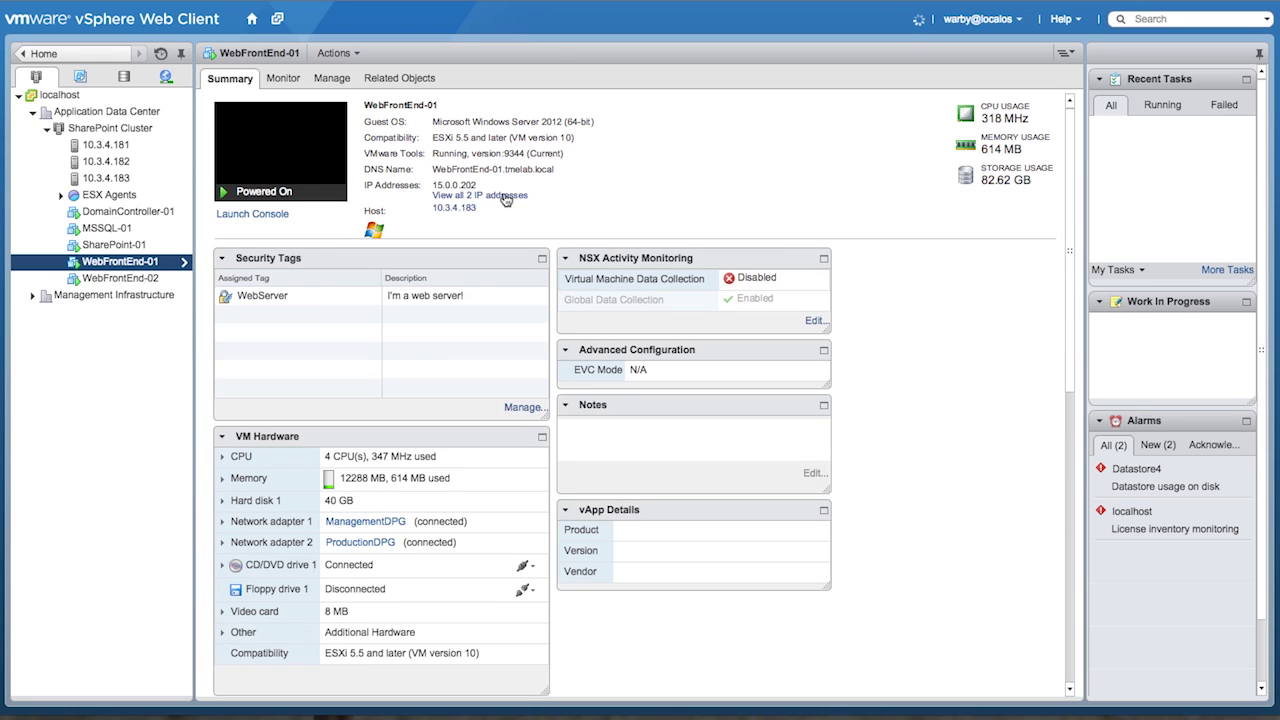
click(506, 196)
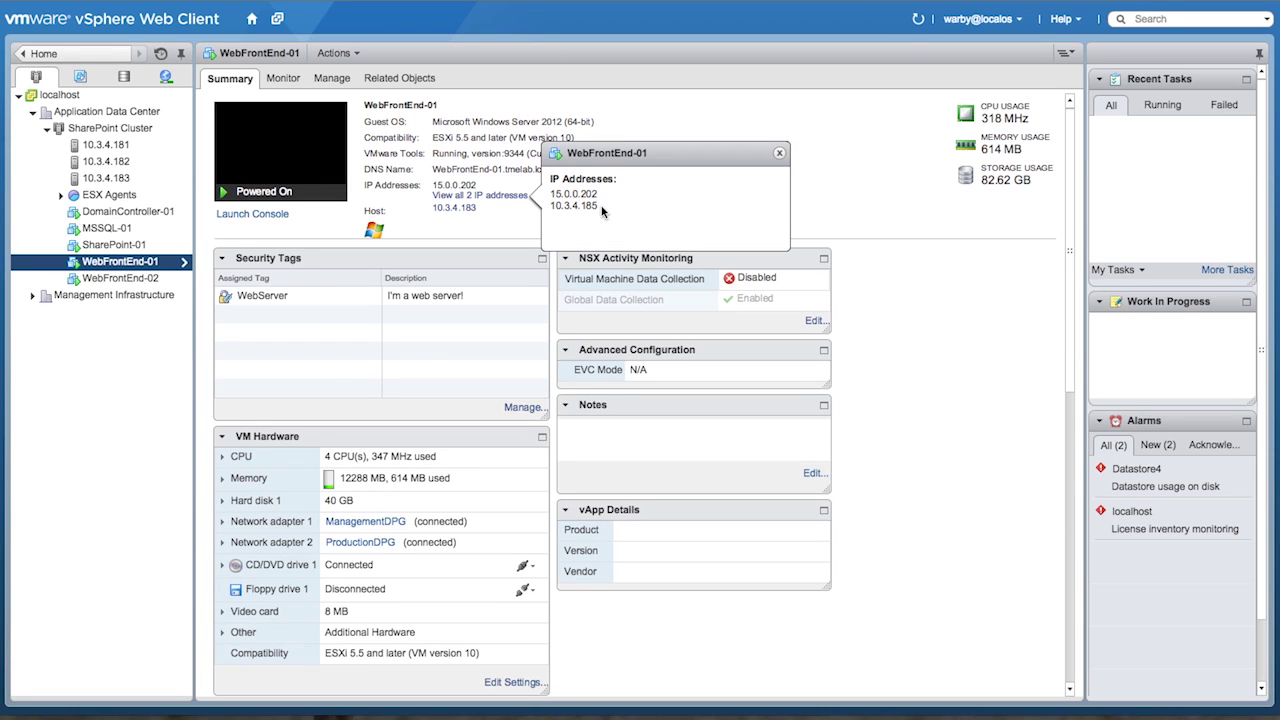
click(779, 153)
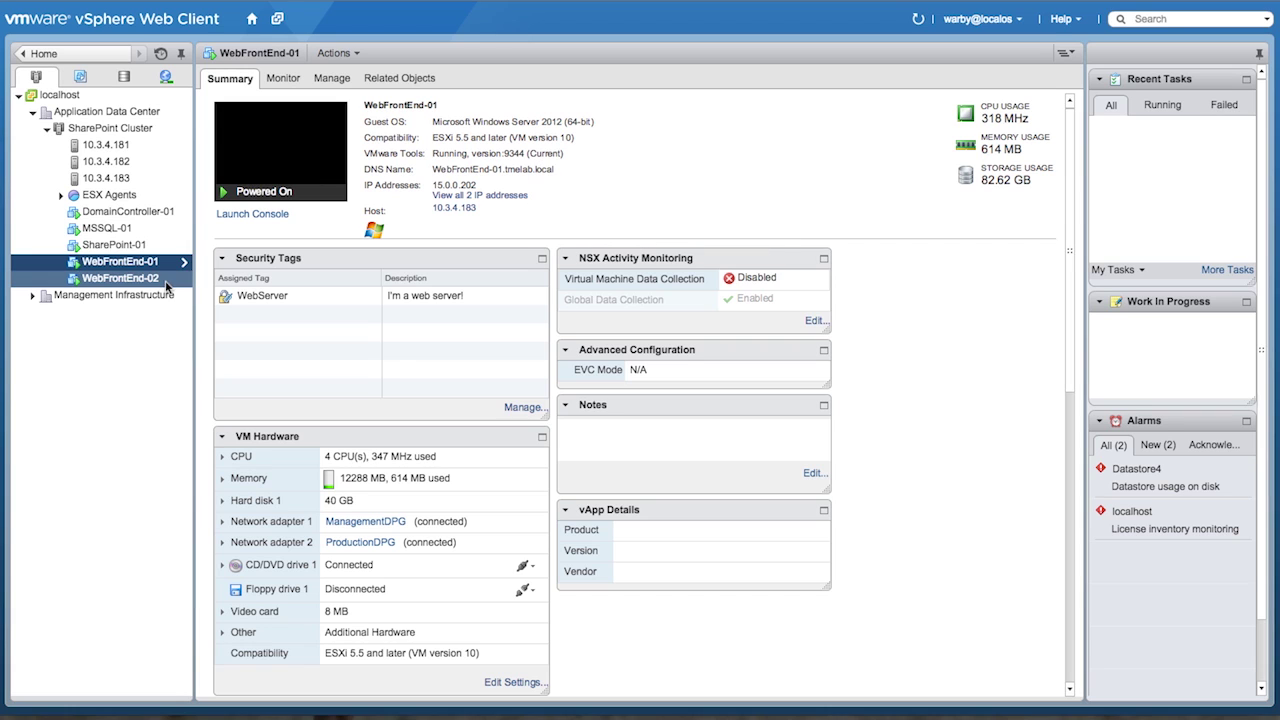
View all IP addresses of the WebFrontEnd-02 virtual machine
click(143, 283)
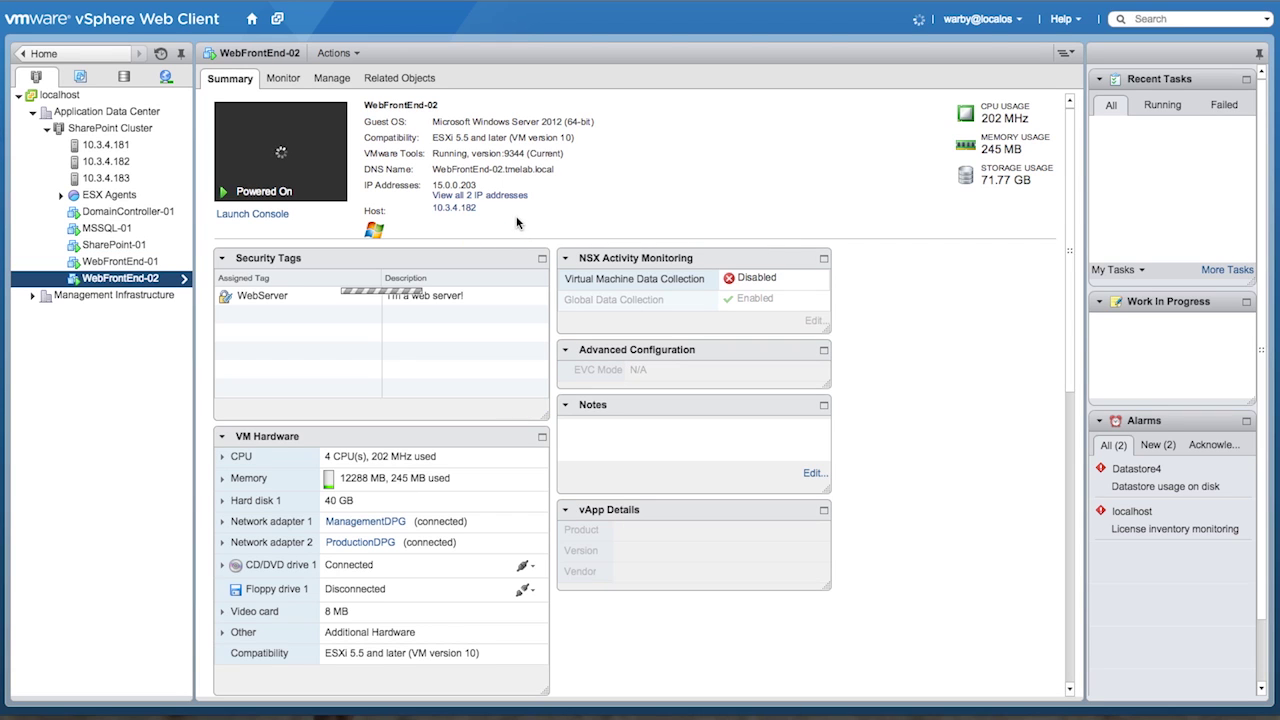
click(508, 198)
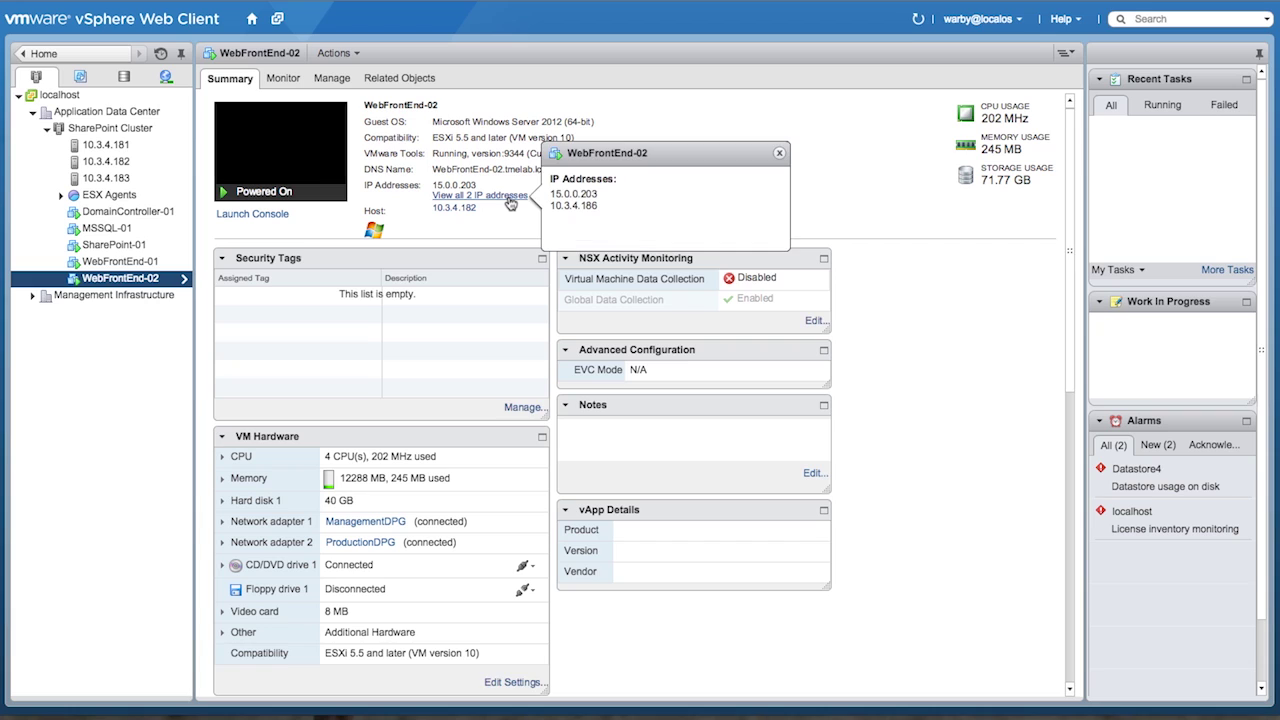
click(778, 156)
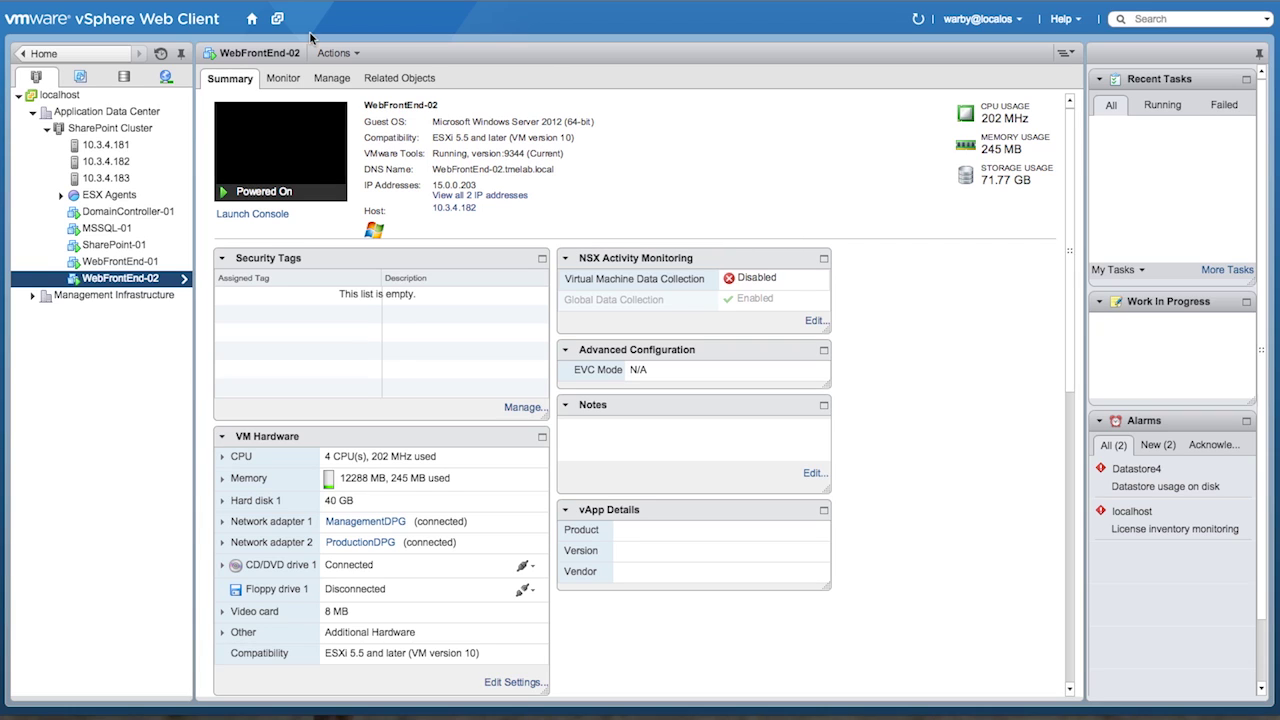
Show the virtual machines that belong to the WebServers security group in Service Composer
click(256, 20)
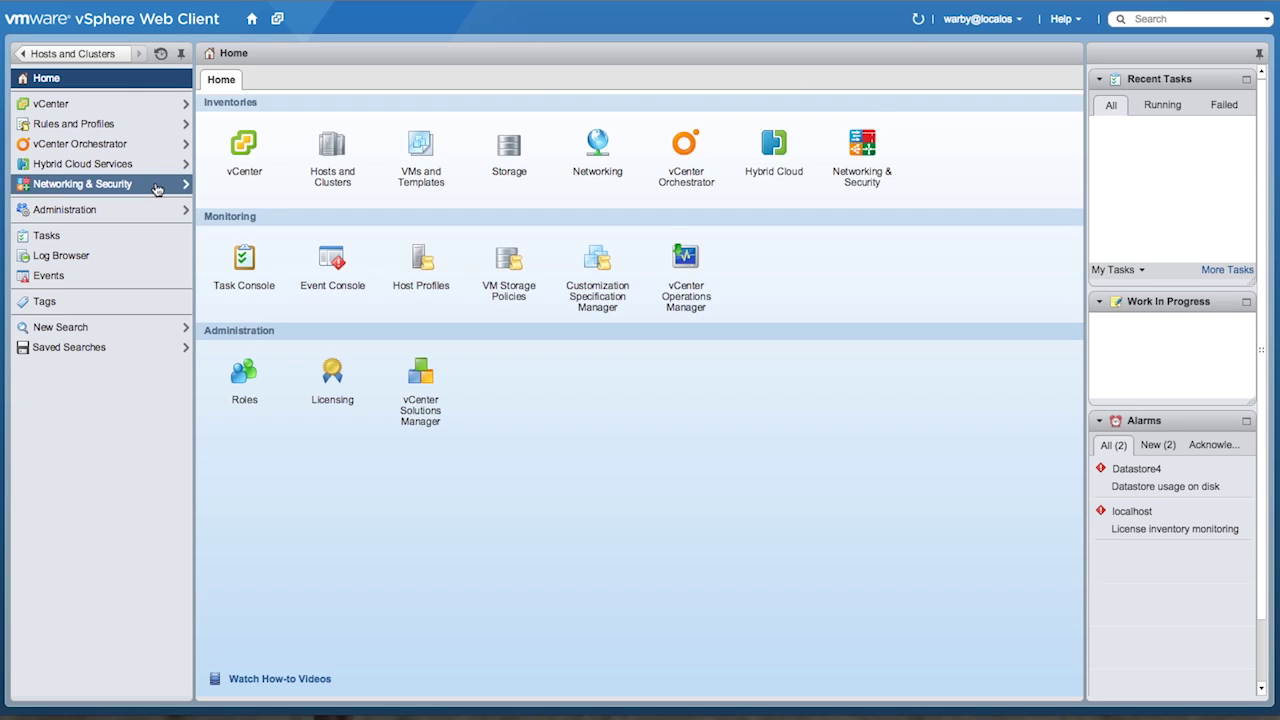
click(156, 190)
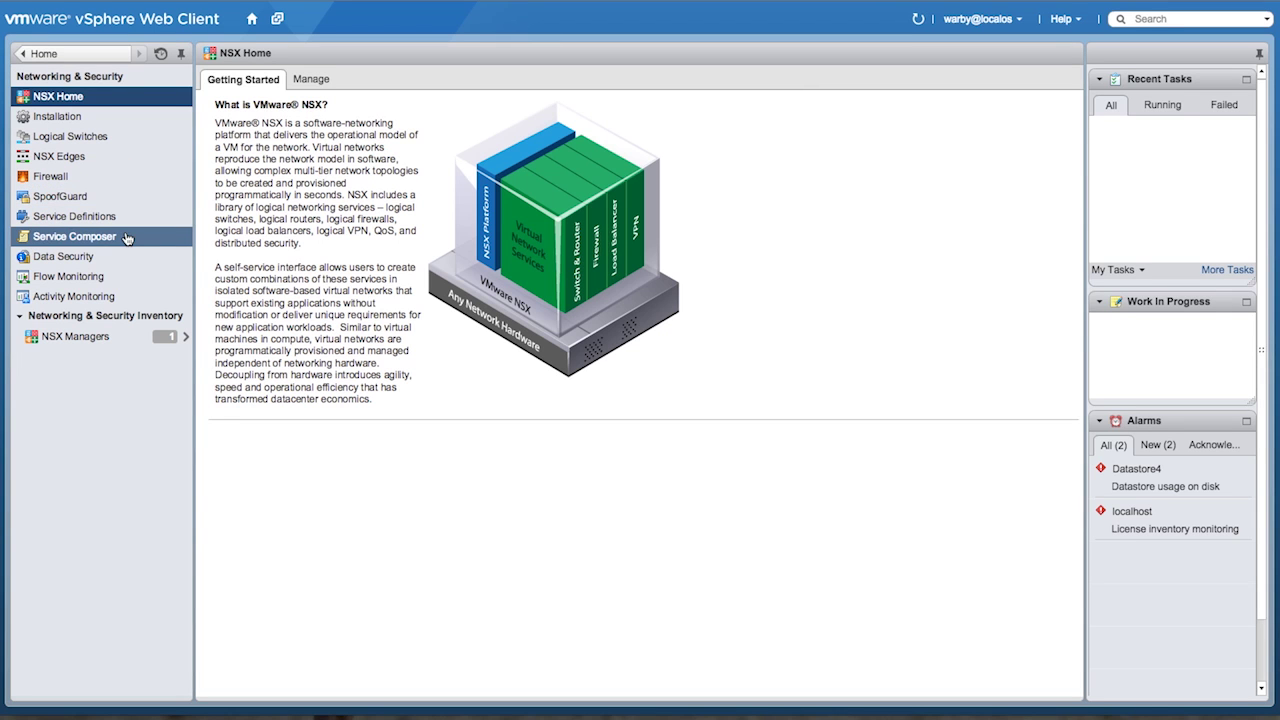
click(127, 237)
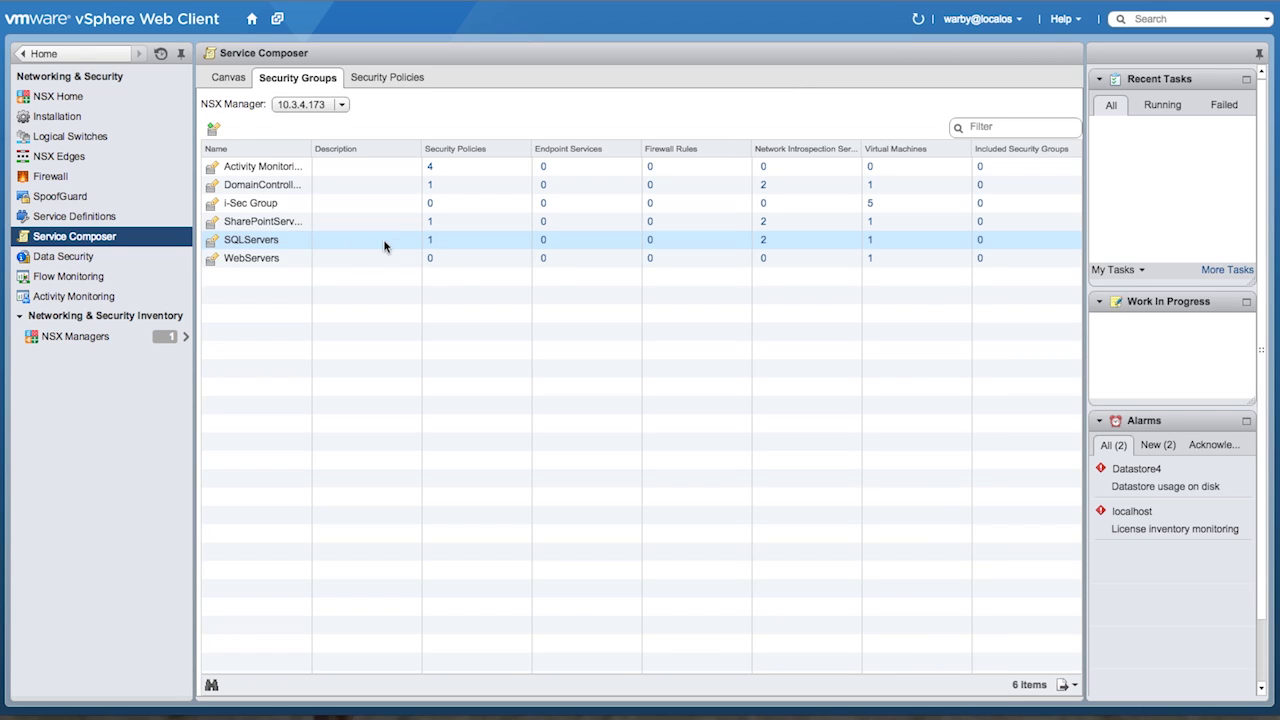
click(870, 262)
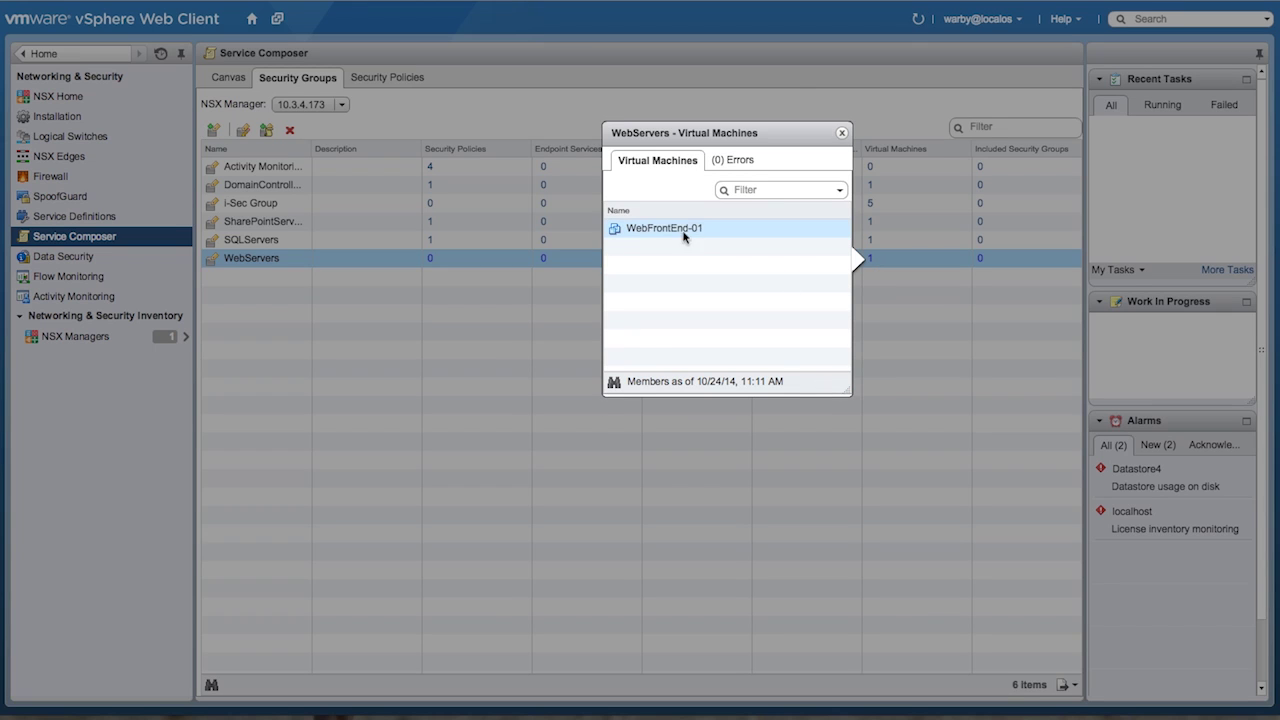
Close the member list and assign the WebServer security tag to the WebFrontEnd-02 virtual machine from Hosts and Clusters
click(842, 134)
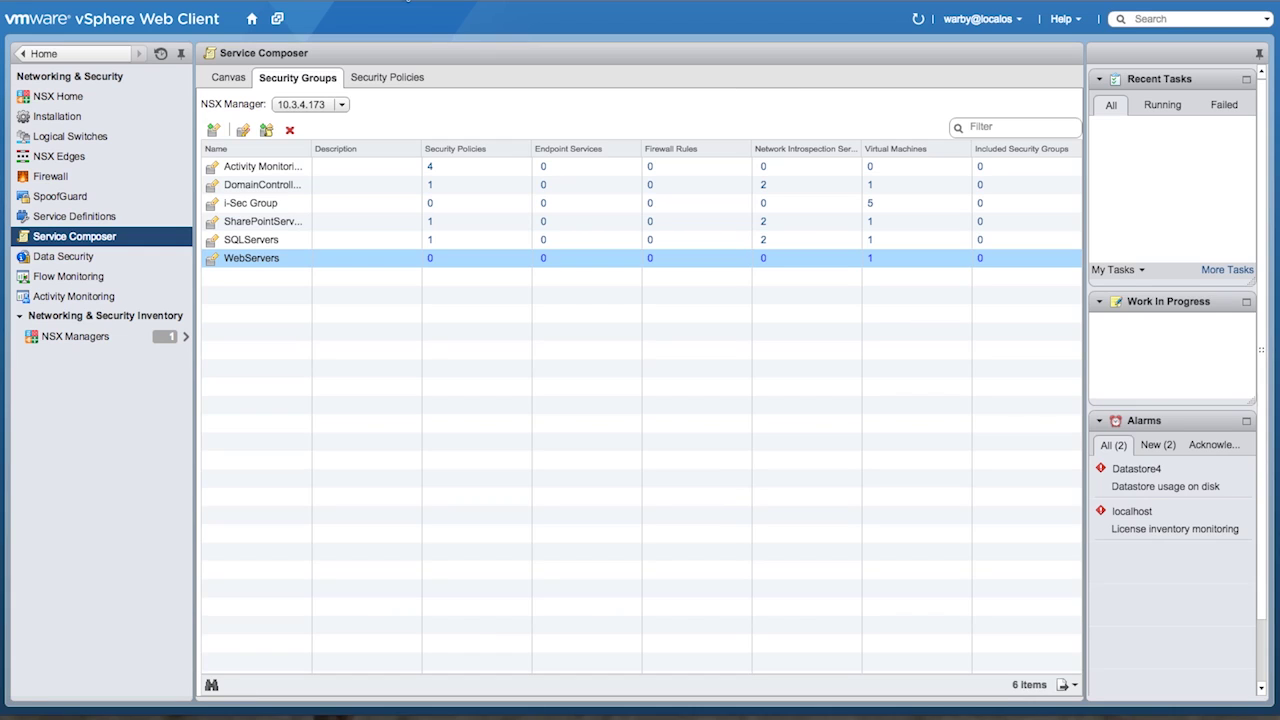
click(252, 20)
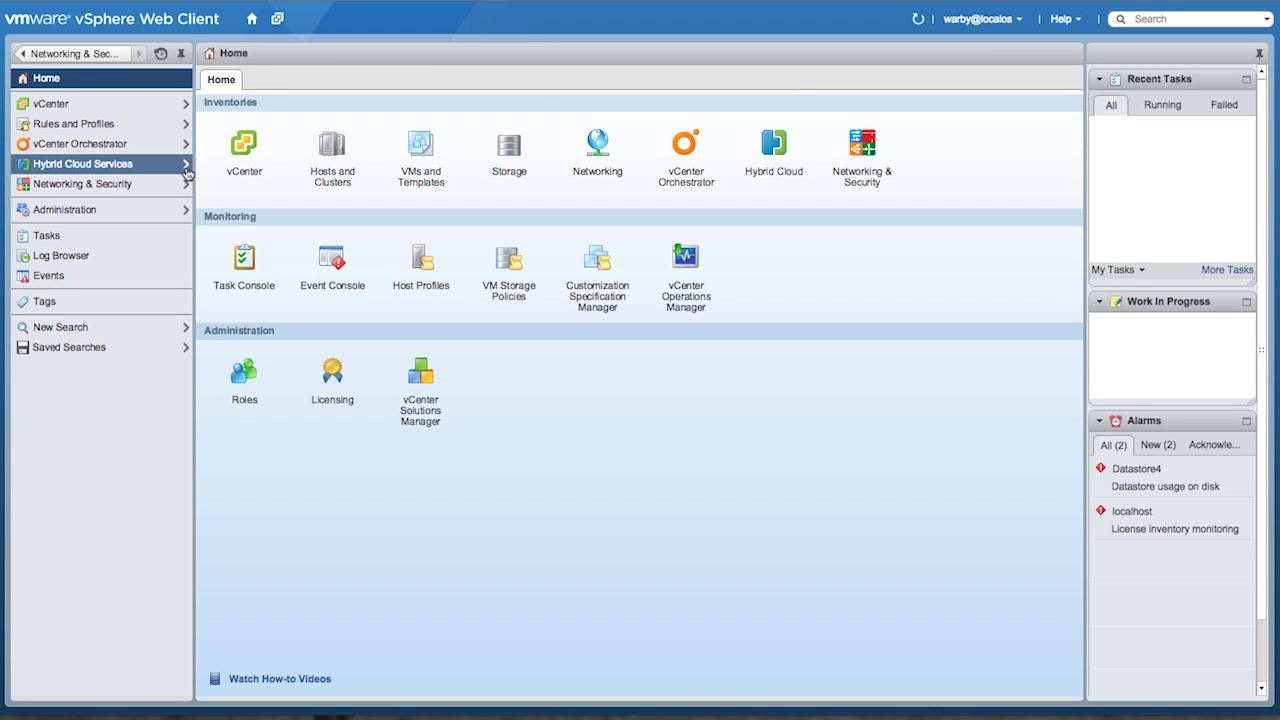
click(340, 157)
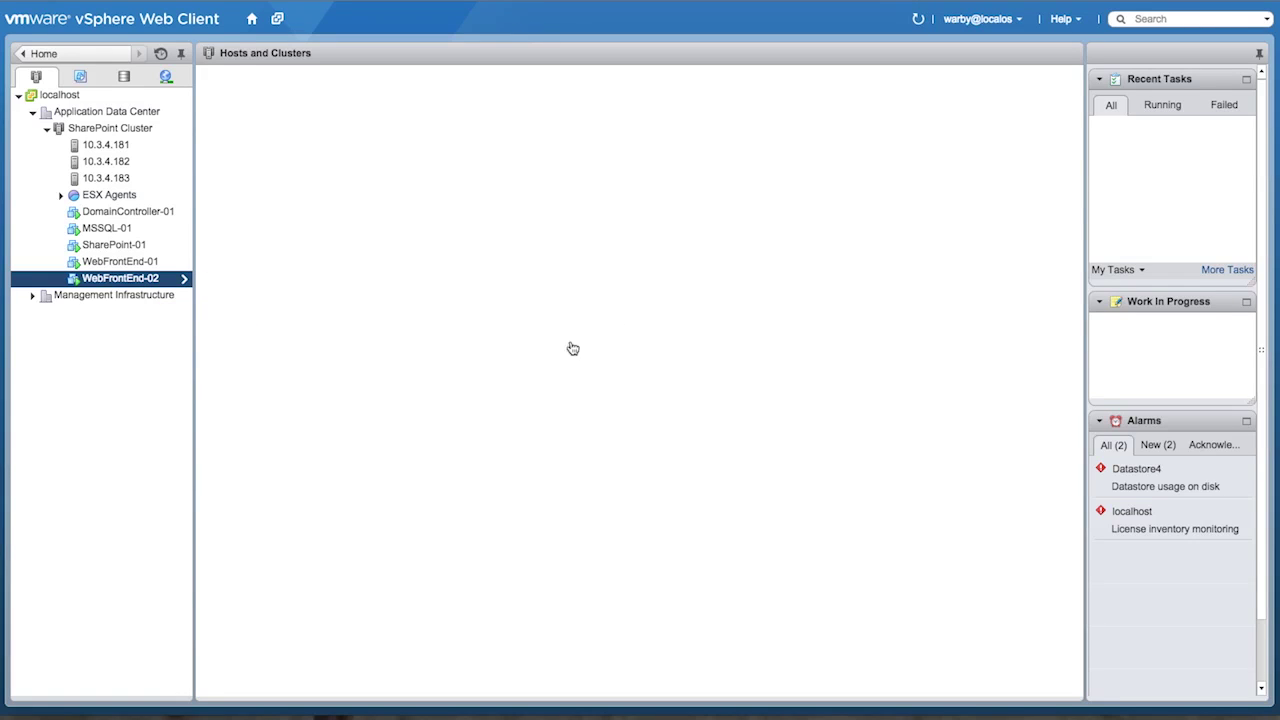
click(918, 18)
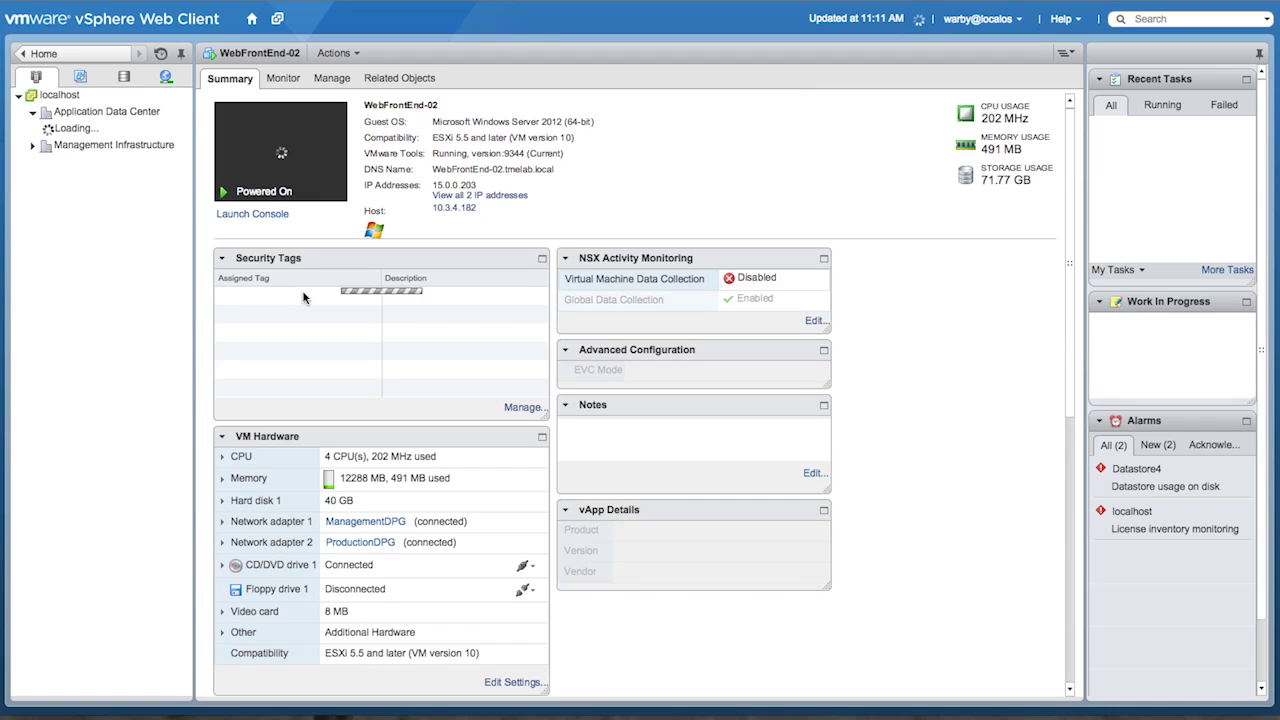
click(523, 408)
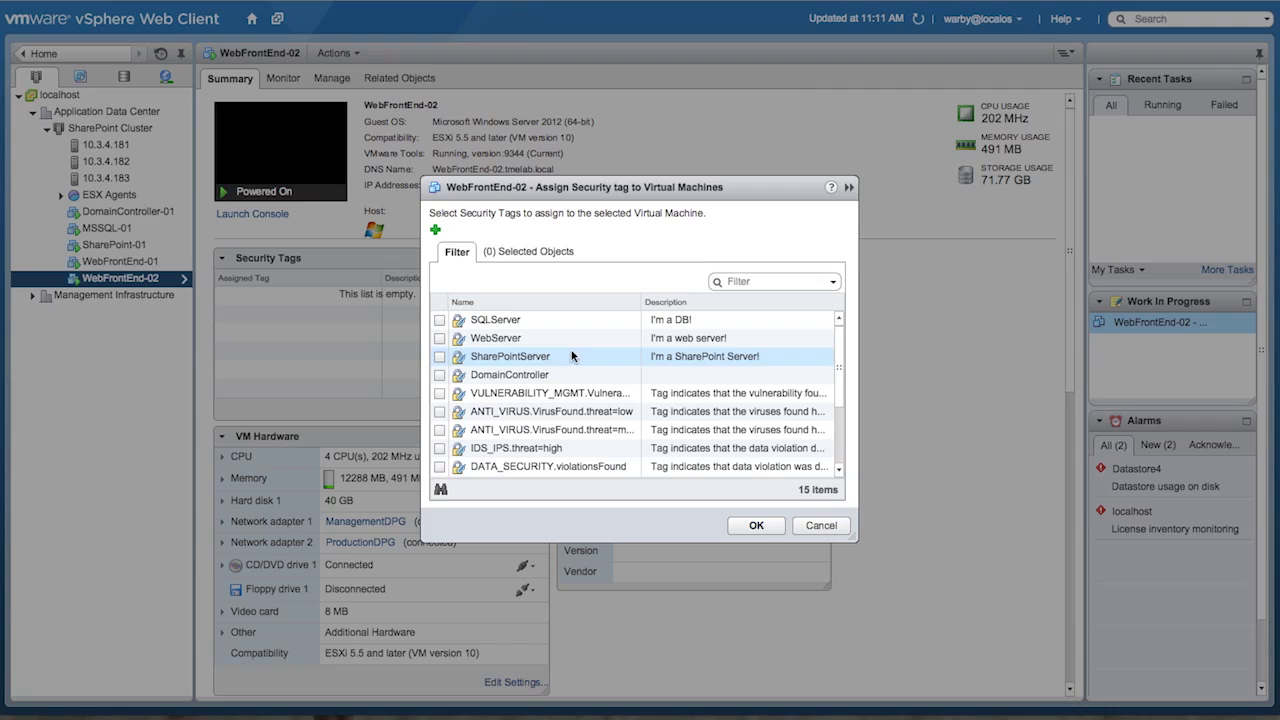
click(439, 339)
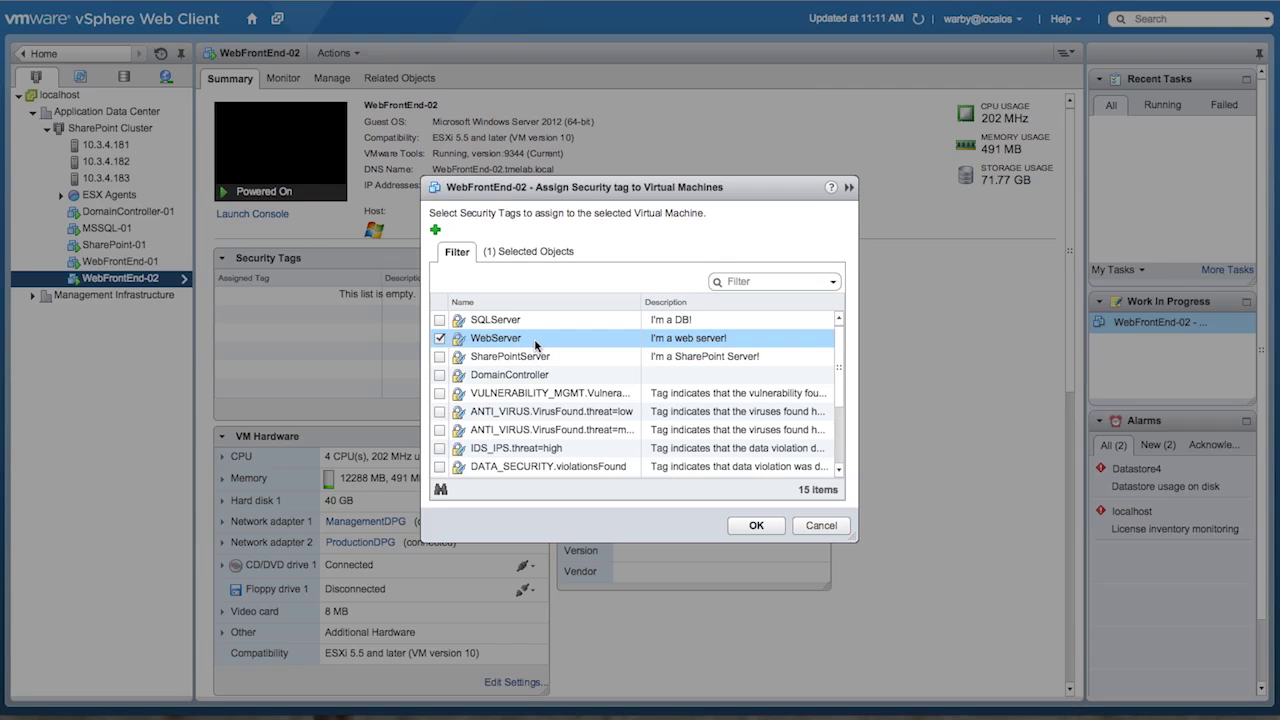
click(757, 526)
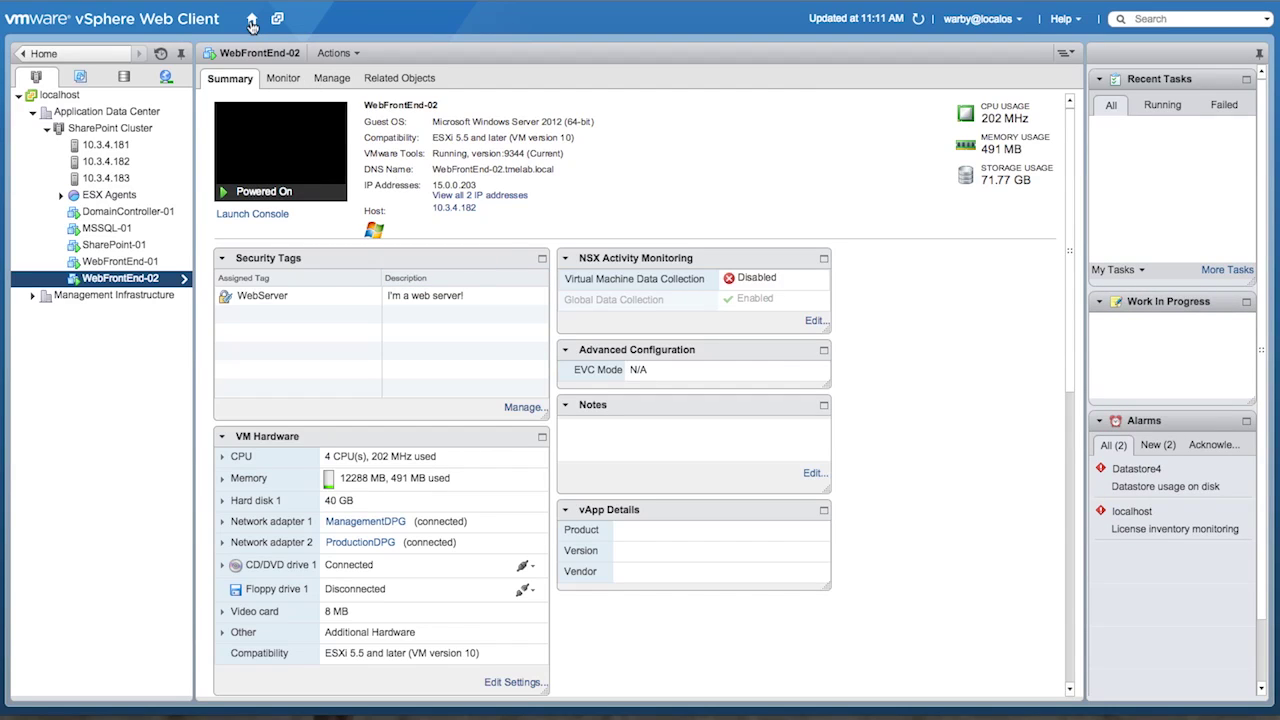
Return to Service Composer and check the virtual machines in the WebServers security group again
click(252, 24)
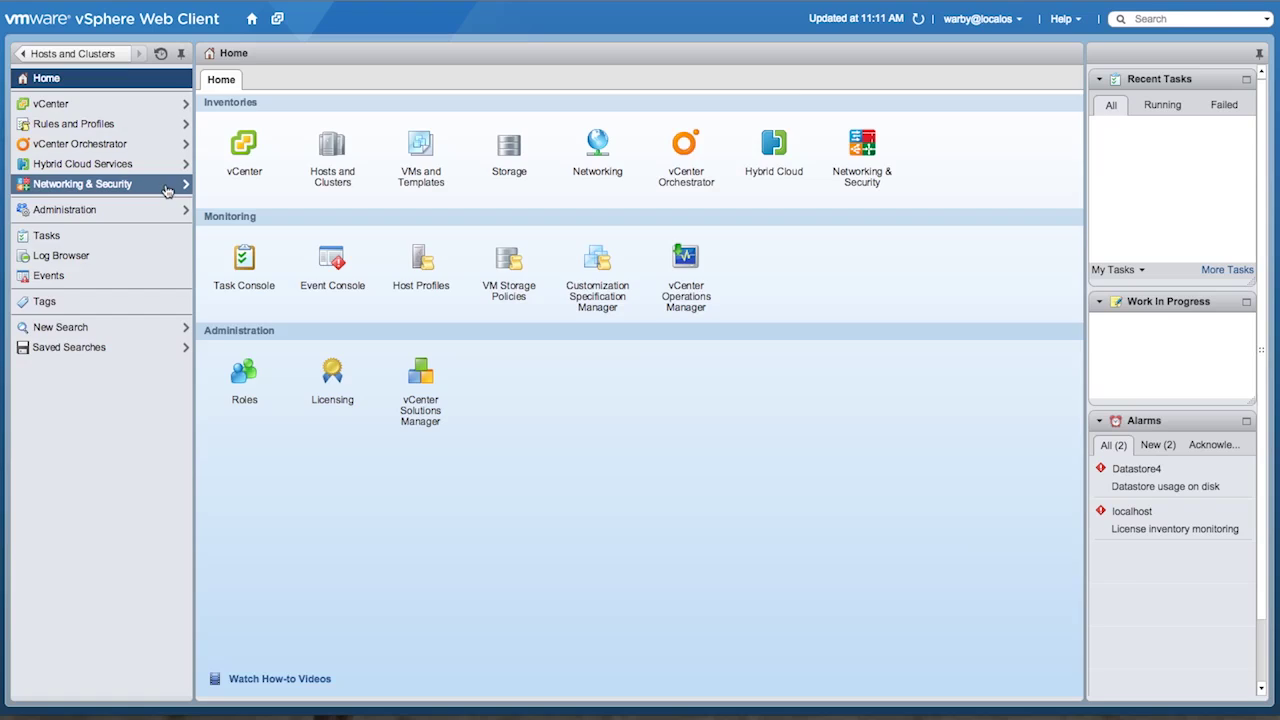
click(167, 190)
click(114, 240)
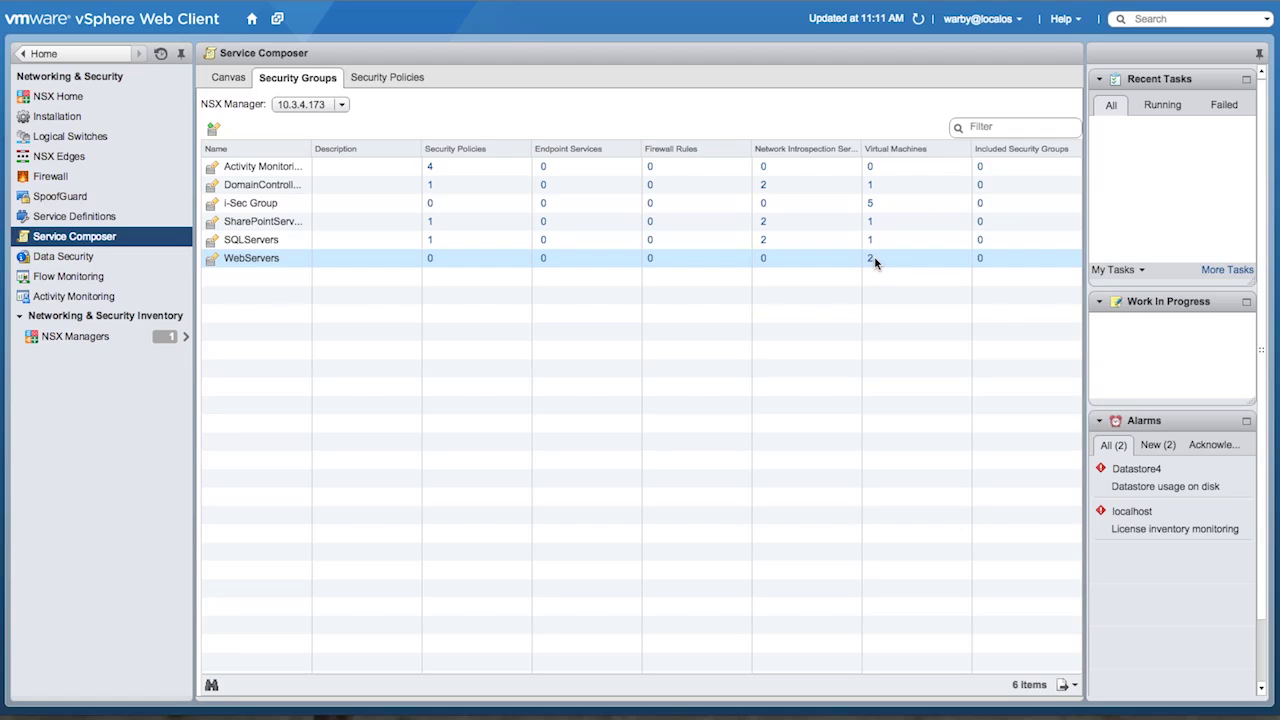
click(872, 258)
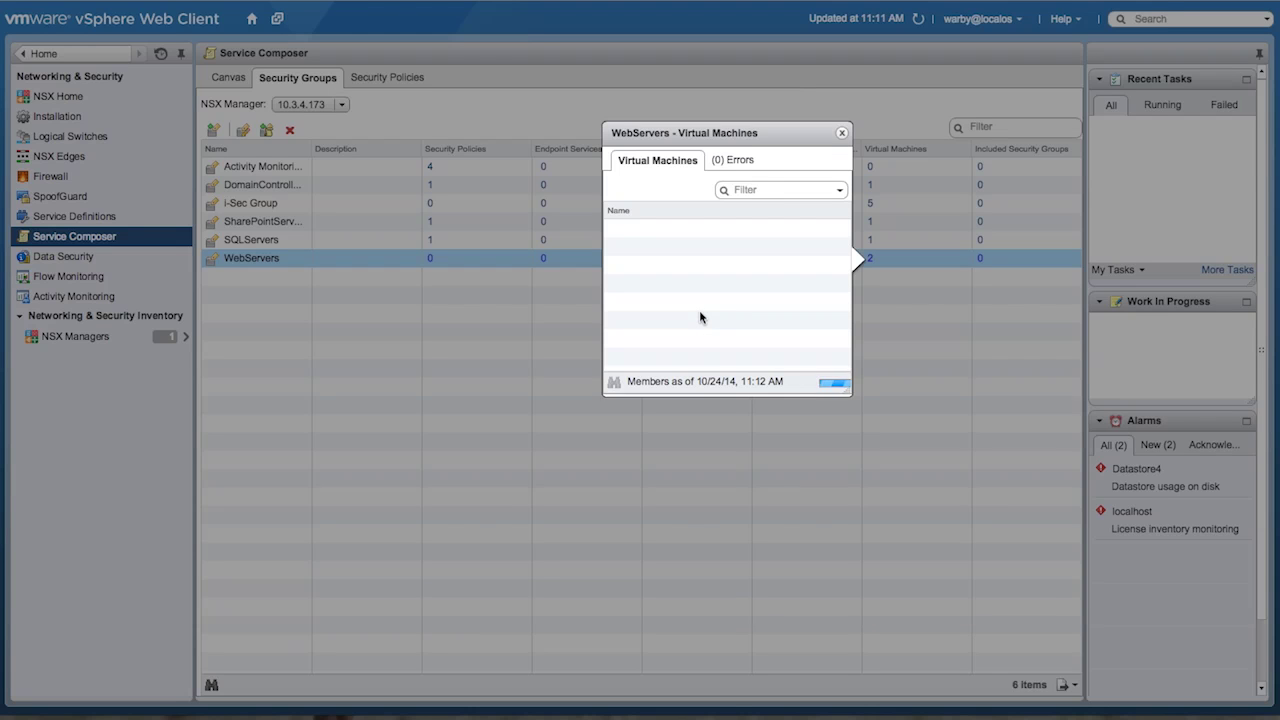
click(842, 134)
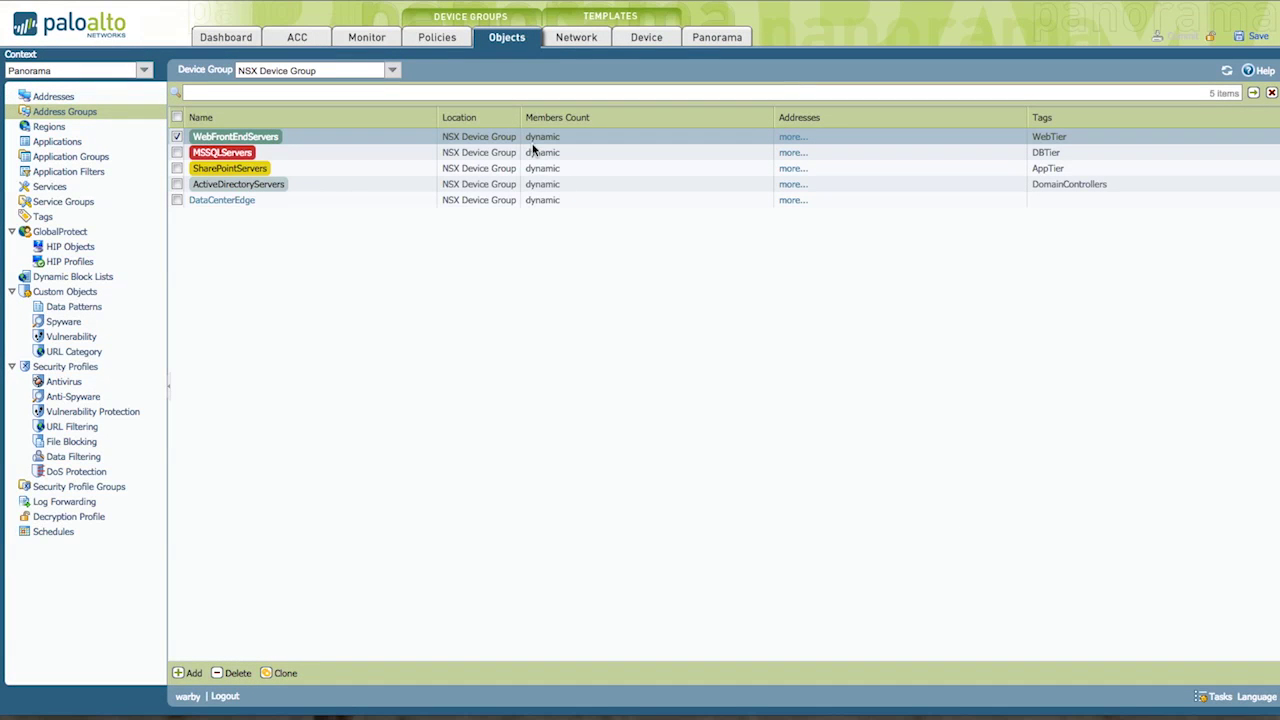
Switch to Panorama and check the registered member addresses of the WebFrontEndServers address group
click(792, 137)
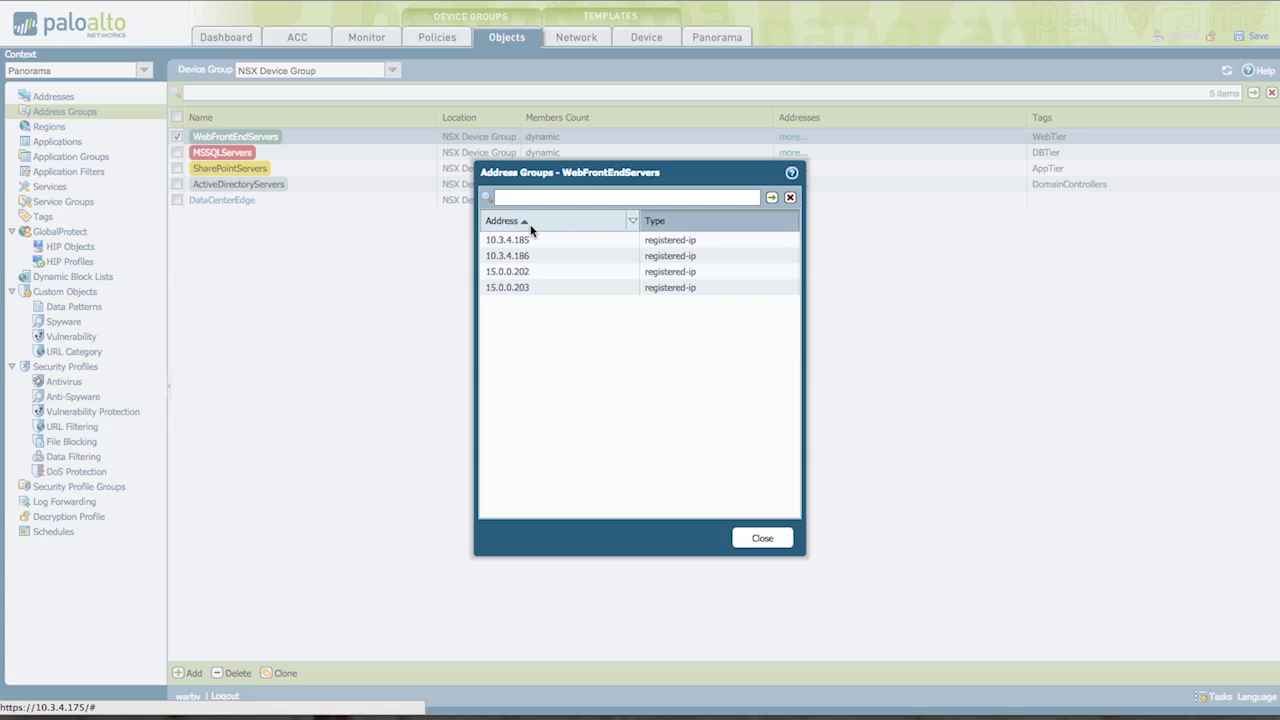
click(764, 540)
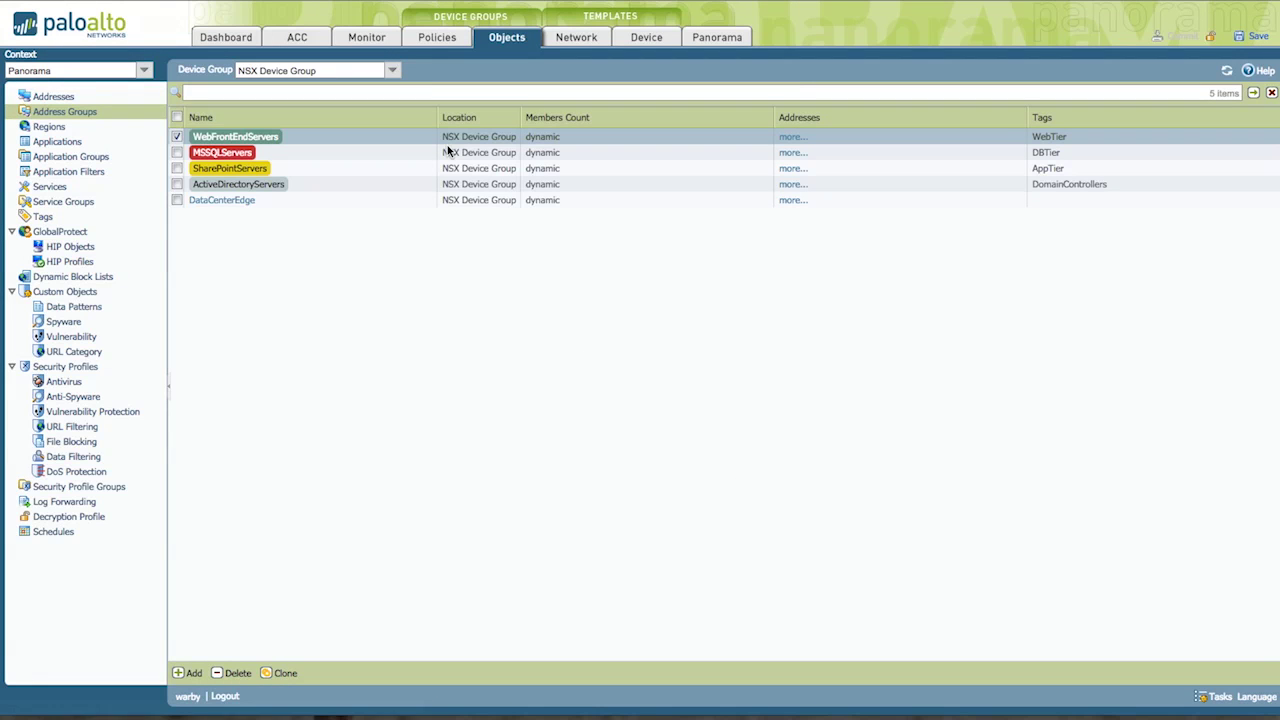
Open the NSX Device Group security pre-rules and inspect the WFE - SP application group used in the WebFrontEnd to SharePoint rule
click(432, 48)
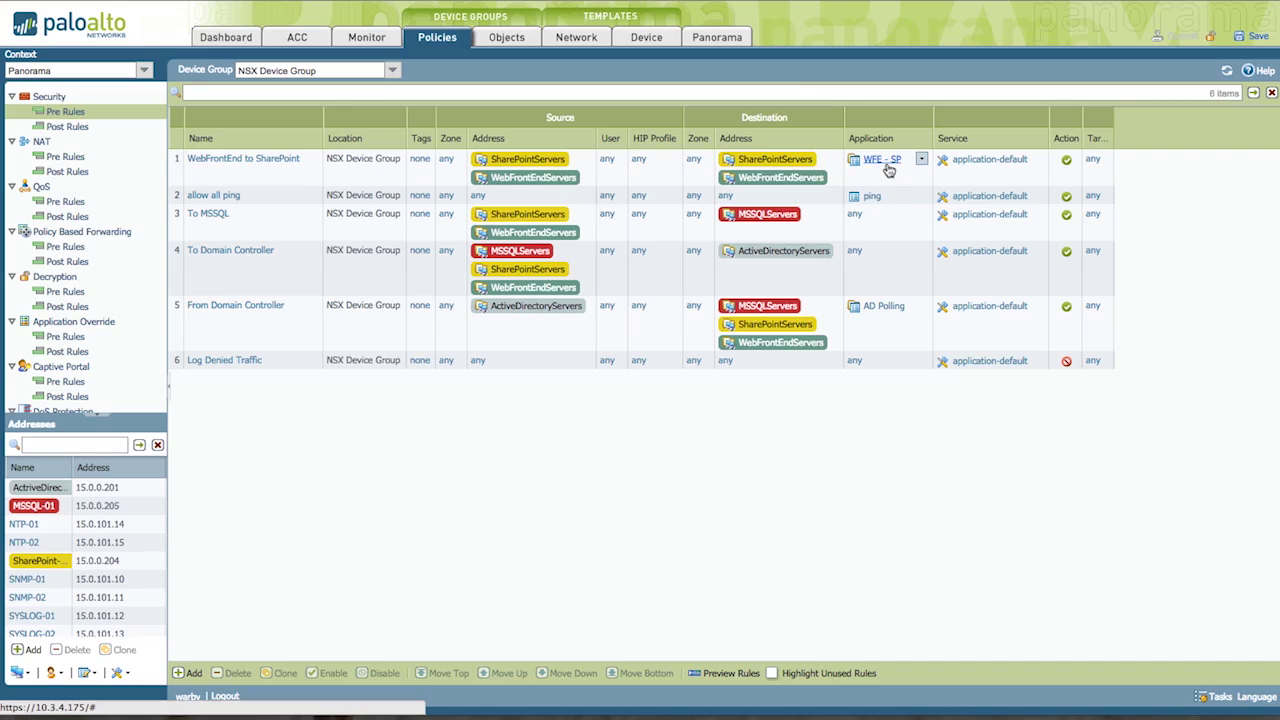
click(921, 160)
mouse_move(955, 227)
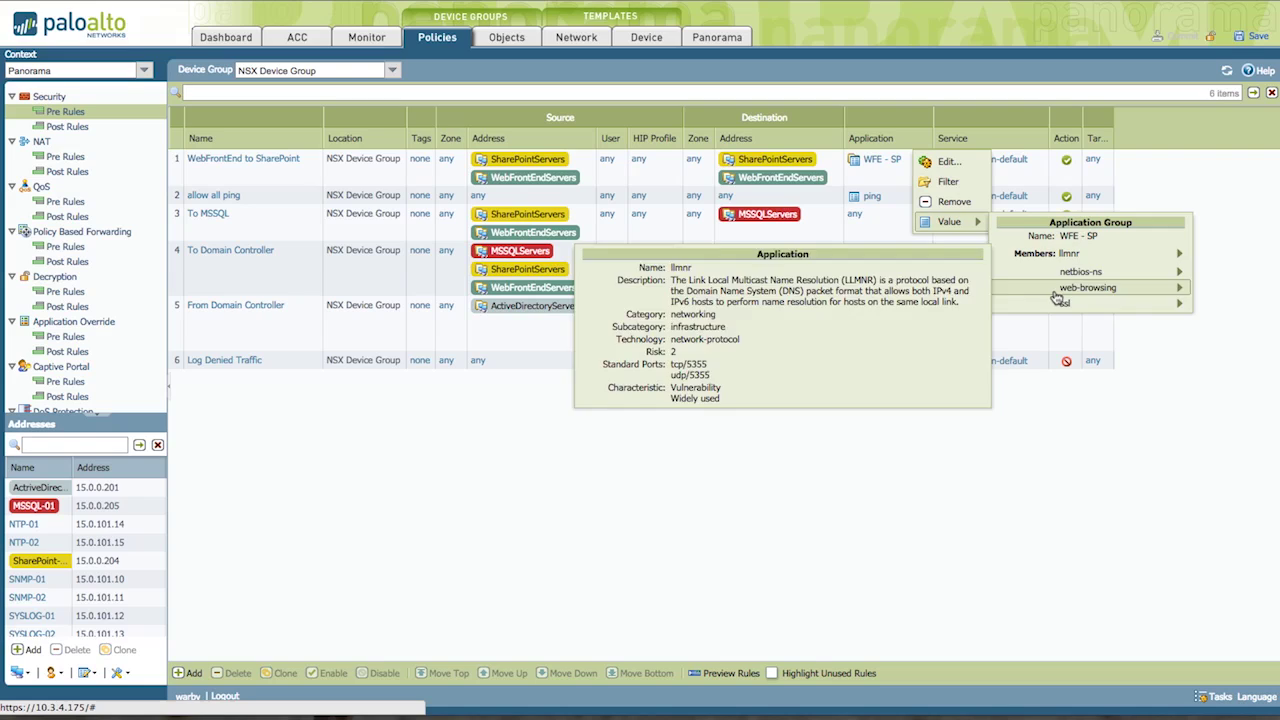
click(871, 92)
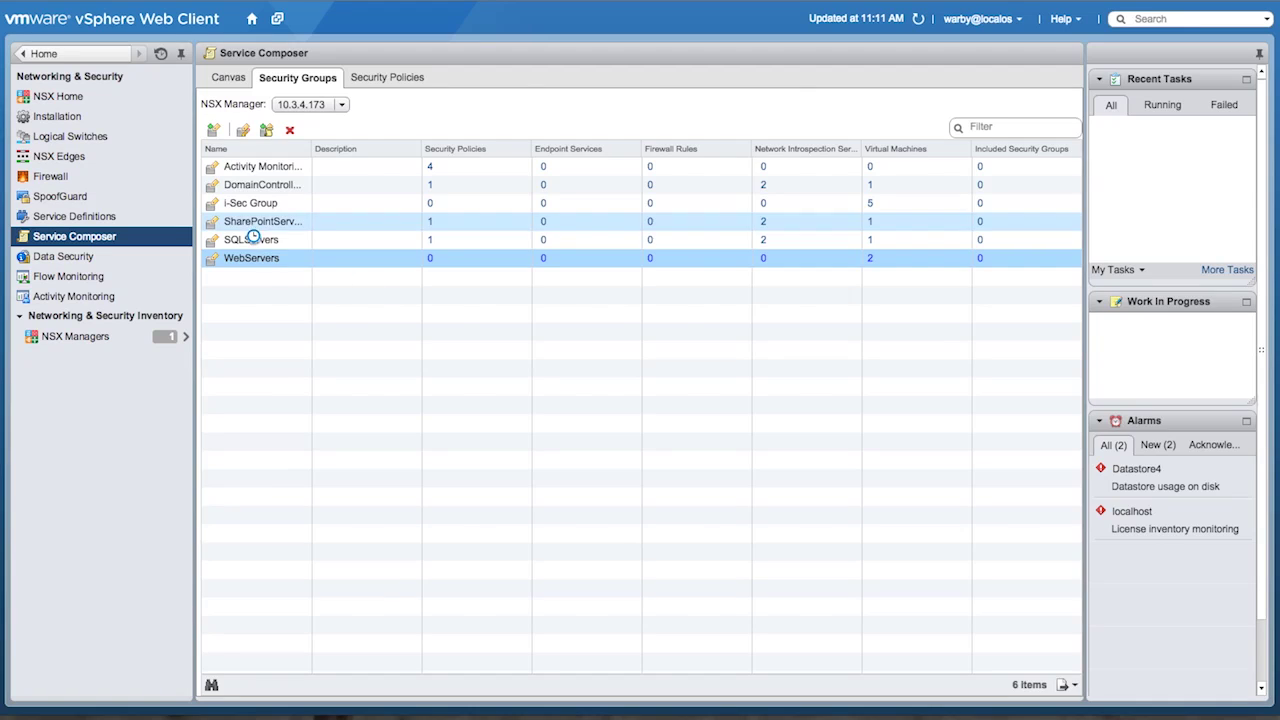
Switch to the vSphere Web Client and review the Service Composer security policies, selecting SharePoint-to-MSSQL
click(383, 80)
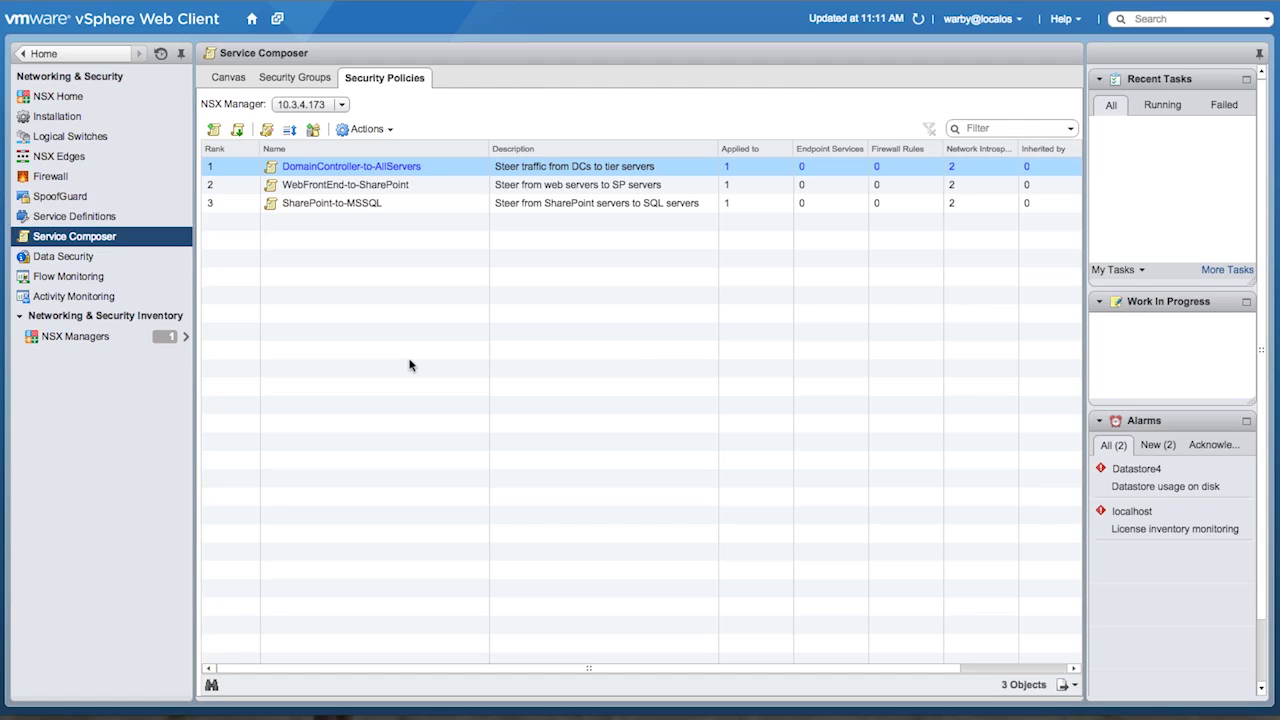
click(394, 201)
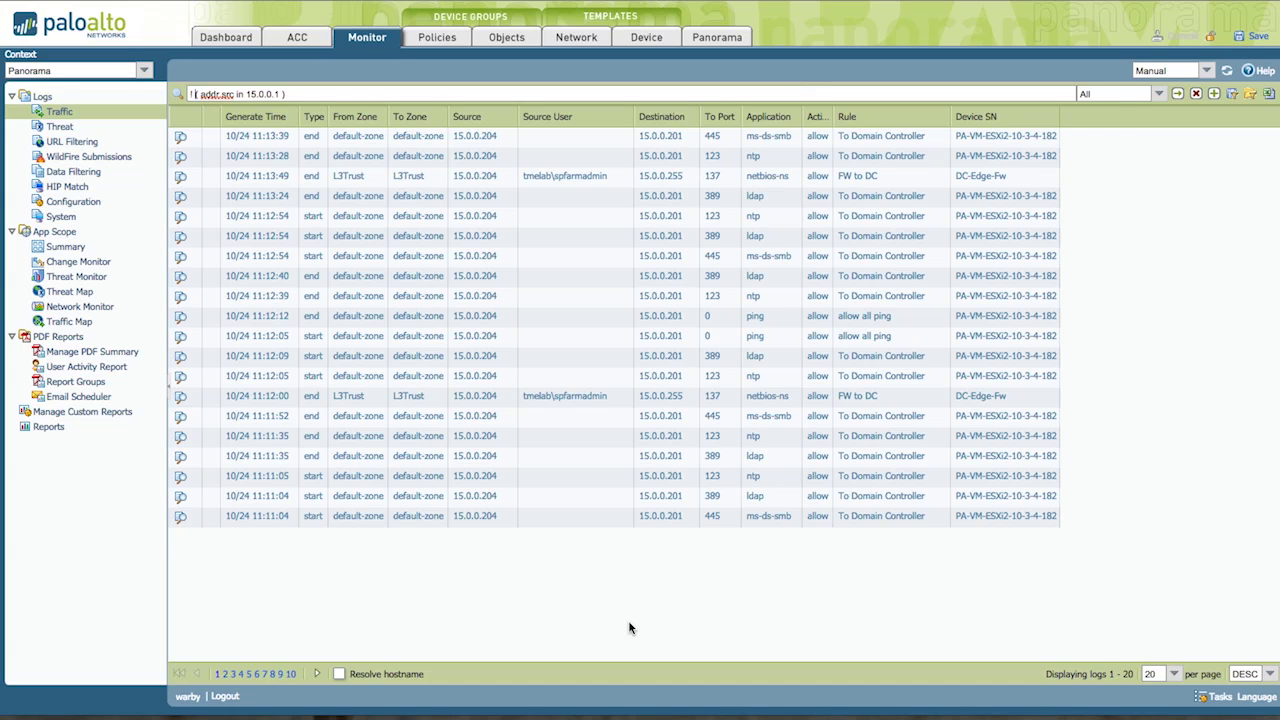
Switch to Panorama and go from the traffic log to the policy rules
click(428, 37)
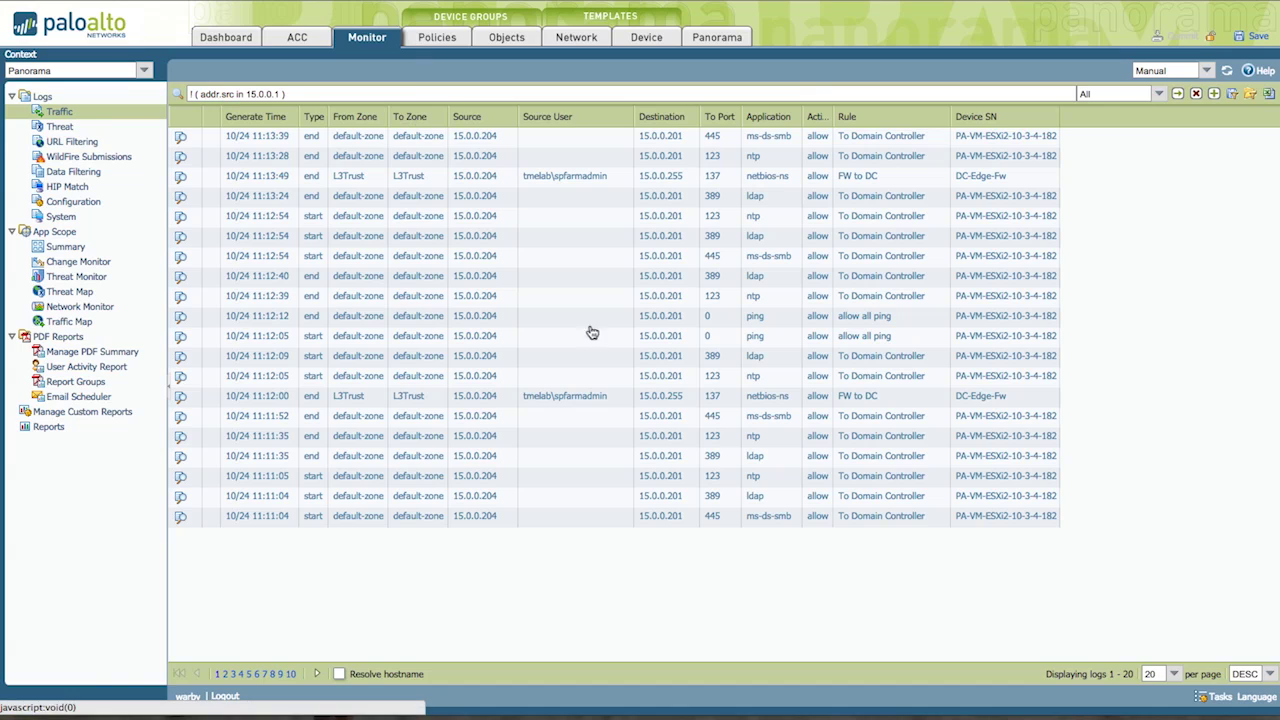